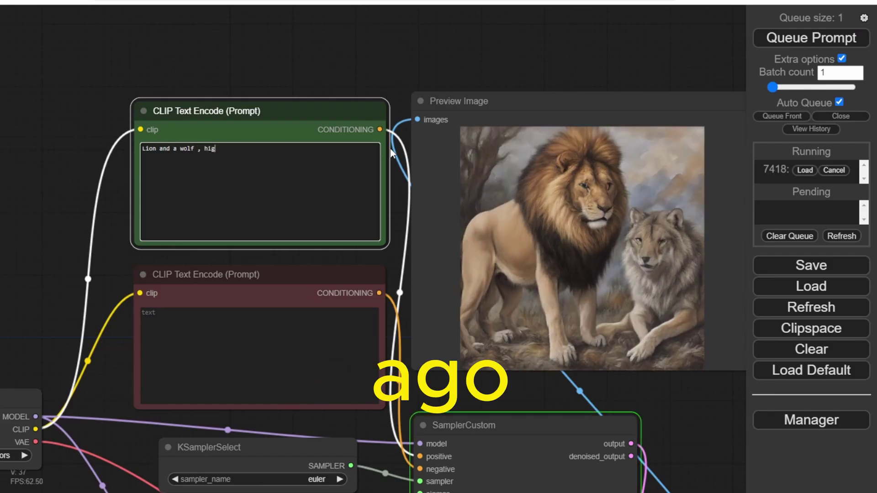
# Add 'res, 32k, uHD, ultra realistic', blue eye, side view, orange hair and arrow-on-the-head tags to the positive prompt
pyautogui.write('res, 32k, uHD, u')
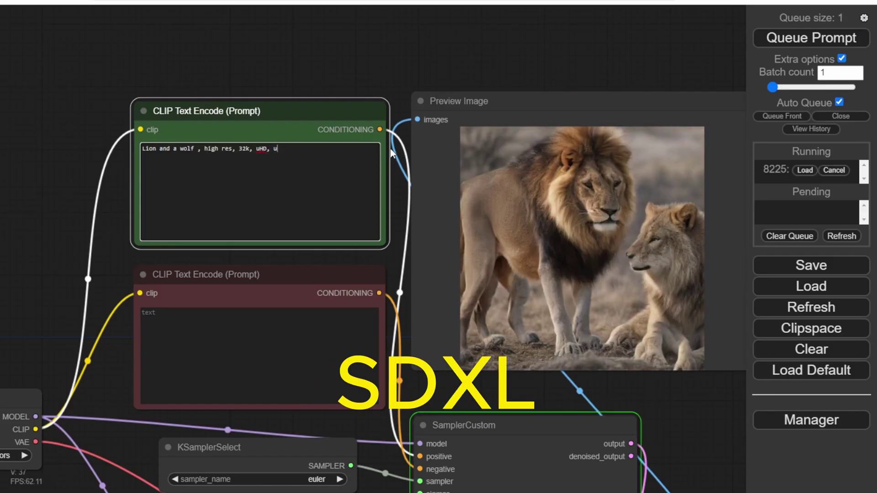
pyautogui.write('ltra realistic, ')
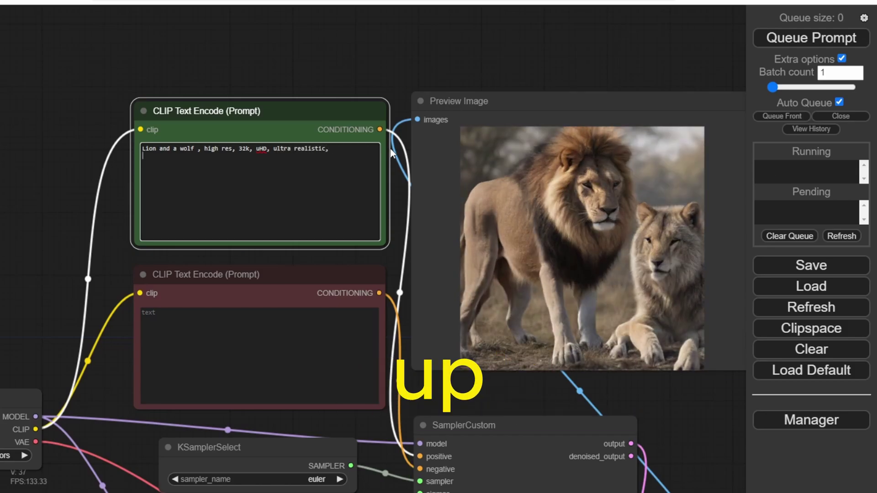
pyautogui.write('tiger on the')
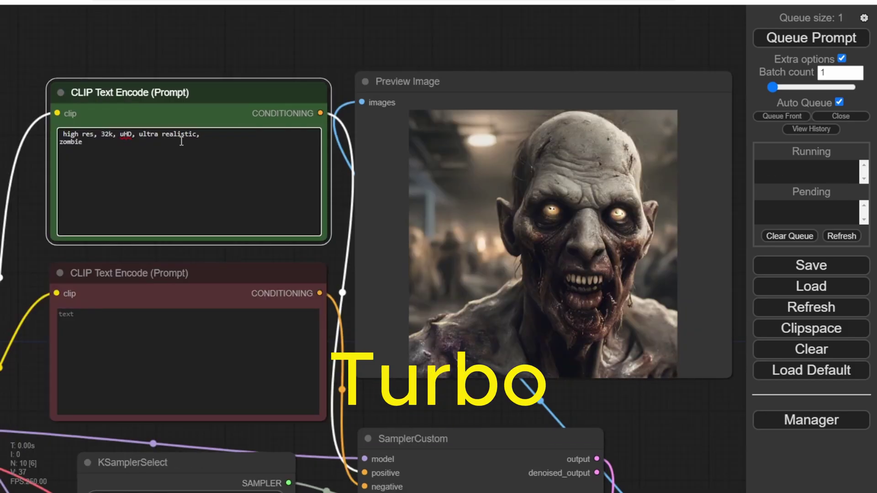
pyautogui.write('blue eye,')
pyautogui.write(' (side view)')
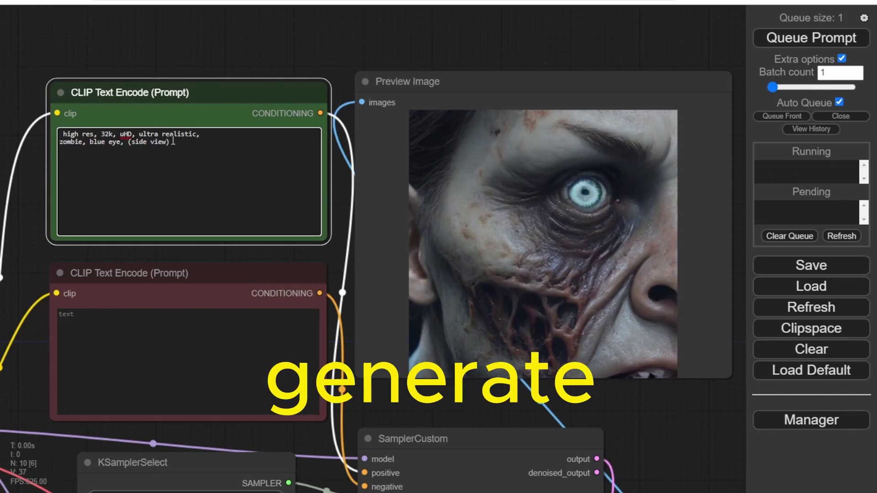
pyautogui.write(' , red dress')
pyautogui.press('BackSpace')
pyautogui.press('BackSpace')
pyautogui.press('BackSpace')
pyautogui.press('BackSpace')
pyautogui.press('BackSpace')
pyautogui.press('BackSpace')
pyautogui.press('BackSpace')
pyautogui.press('BackSpace')
pyautogui.press('BackSpace')
pyautogui.write('orange hair, arrow on the head')
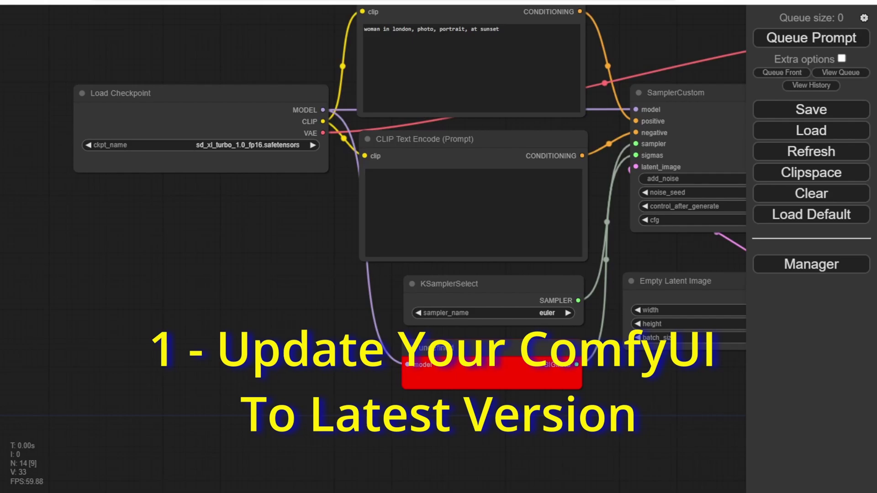
pyautogui.moveTo(384, 348); pyautogui.dragTo(113, 270)
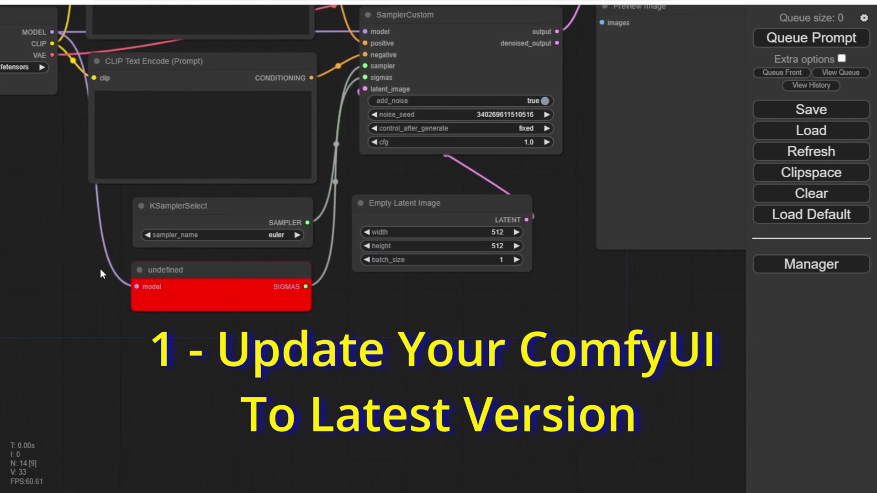
pyautogui.rightClick(206, 277)
pyautogui.click(252, 244)
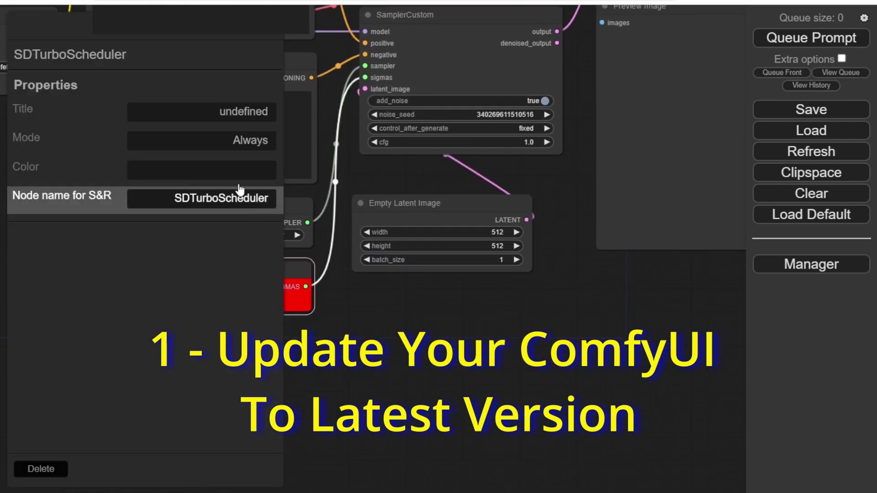
pyautogui.click(183, 201)
pyautogui.click(256, 199)
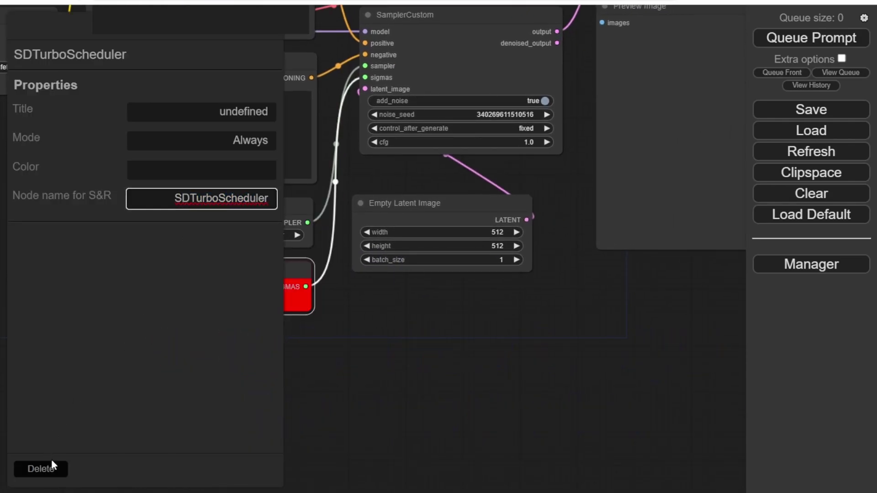
pyautogui.scroll(-6, 562, 133)
pyautogui.scroll(15, 335, 342)
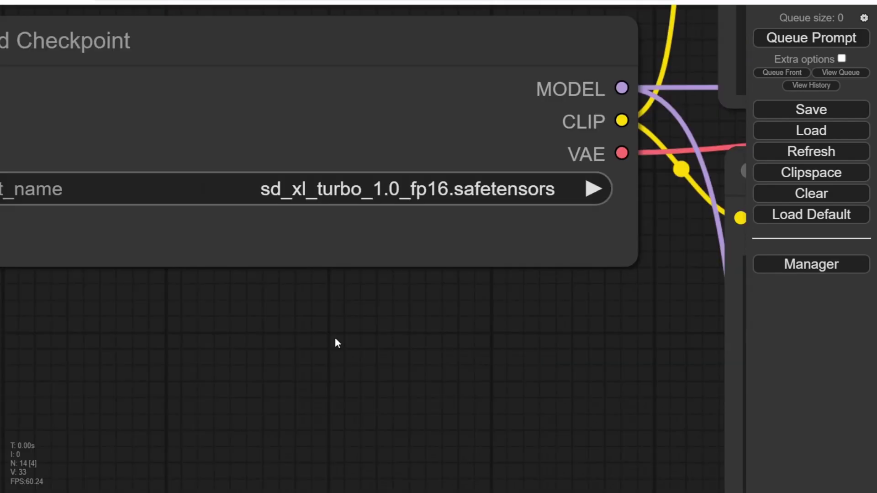
pyautogui.scroll(-3, 364, 372)
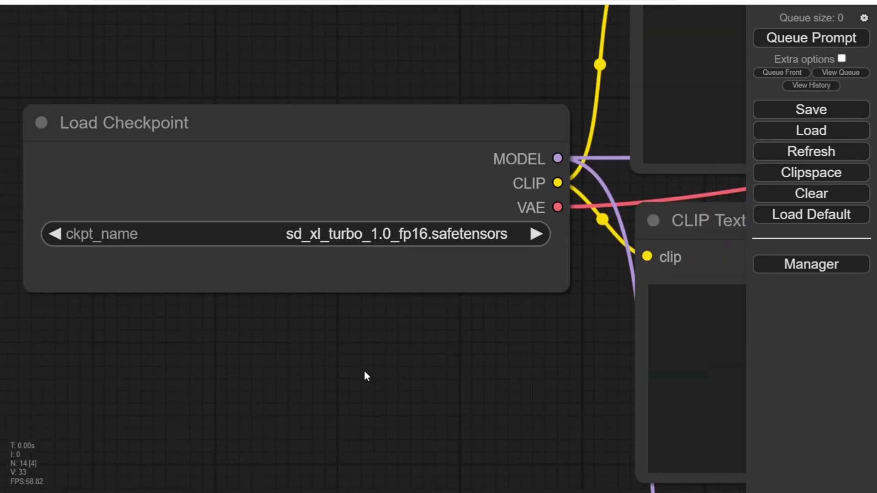
pyautogui.moveTo(364, 372); pyautogui.dragTo(370, 112)
pyautogui.scroll(-2, 370, 112)
pyautogui.moveTo(349, 268); pyautogui.dragTo(175, 205)
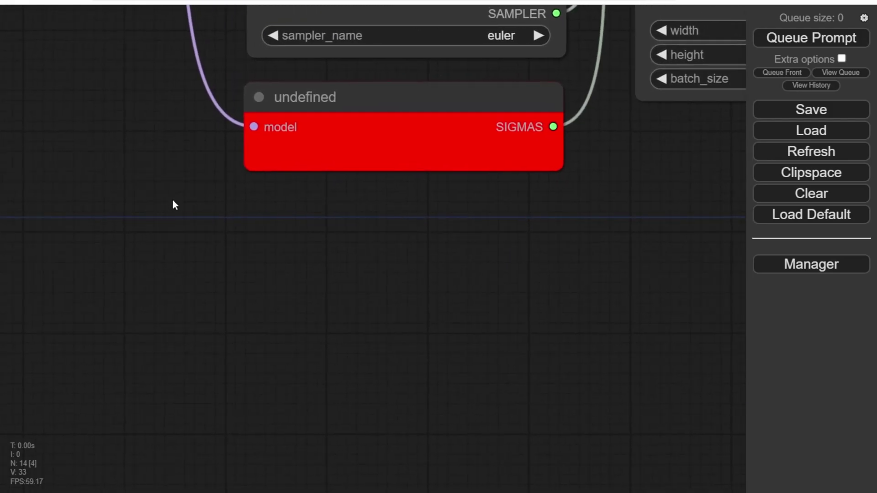
# Update ComfyUI through the Manager and confirm SDTurboScheduler and KSamplerSelect now load properly
pyautogui.click(824, 269)
pyautogui.click(396, 225)
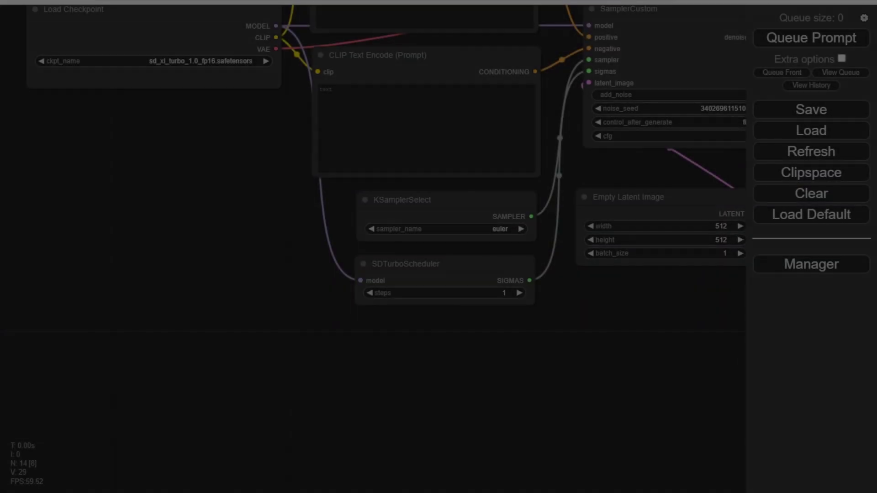
pyautogui.scroll(5, 402, 247)
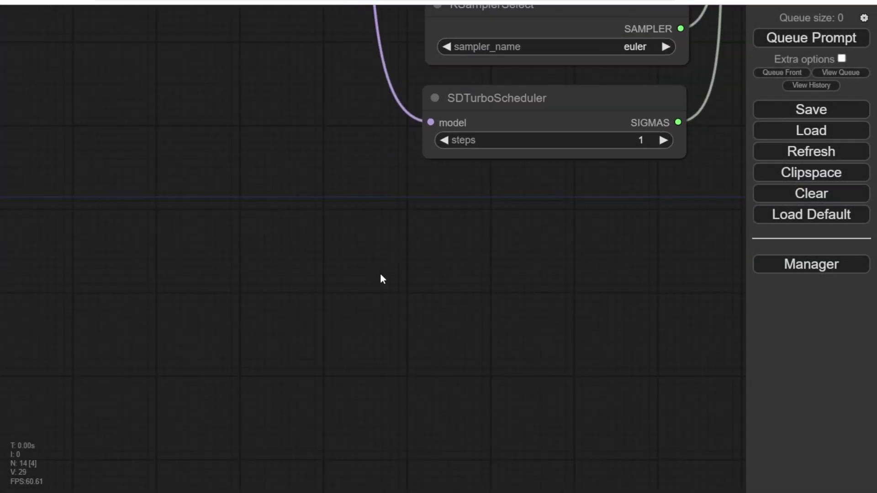
pyautogui.scroll(5, 388, 272)
pyautogui.moveTo(446, 201); pyautogui.dragTo(200, 319)
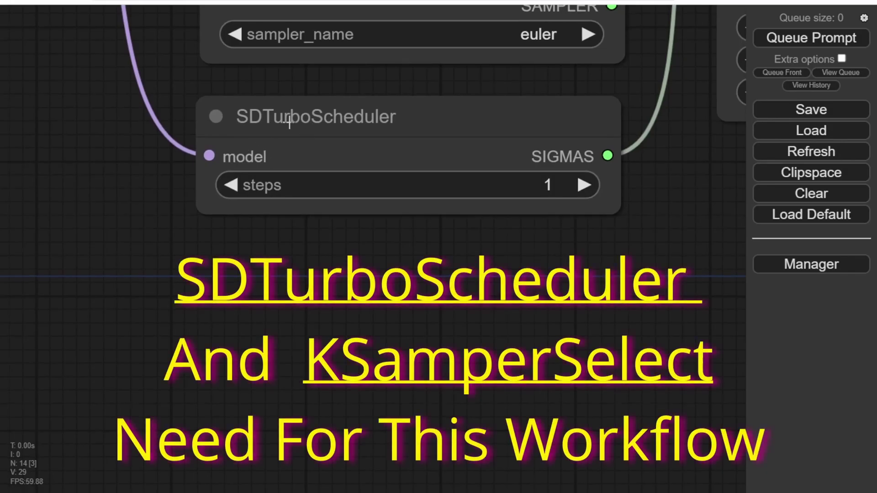
pyautogui.click(289, 121)
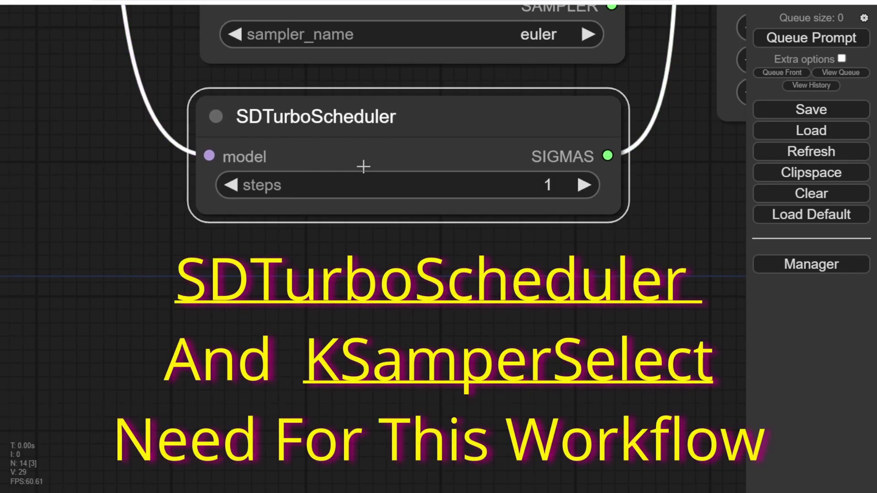
pyautogui.scroll(-2, 363, 229)
pyautogui.moveTo(364, 229); pyautogui.dragTo(432, 308)
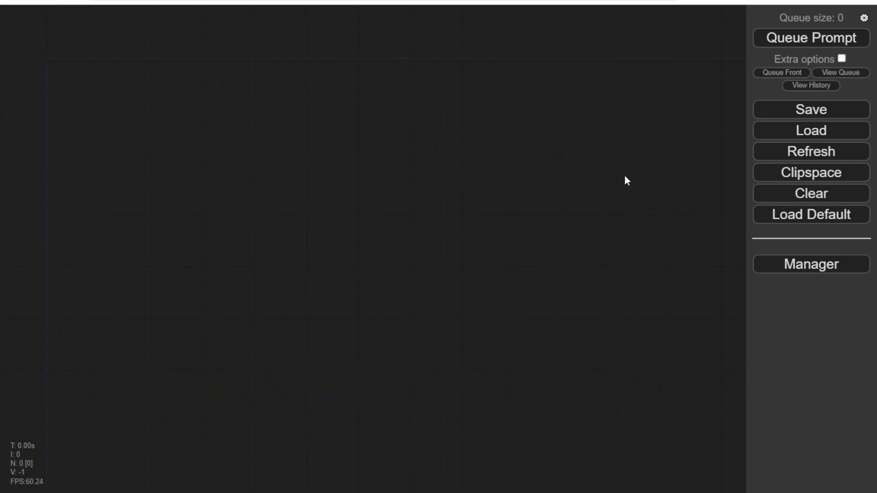
# Add a Load Checkpoint node by searching CheckpointLoaderSimple on the empty canvas
pyautogui.doubleClick(139, 145)
pyautogui.write('CheckpointLoaderSimple')
pyautogui.click(247, 166)
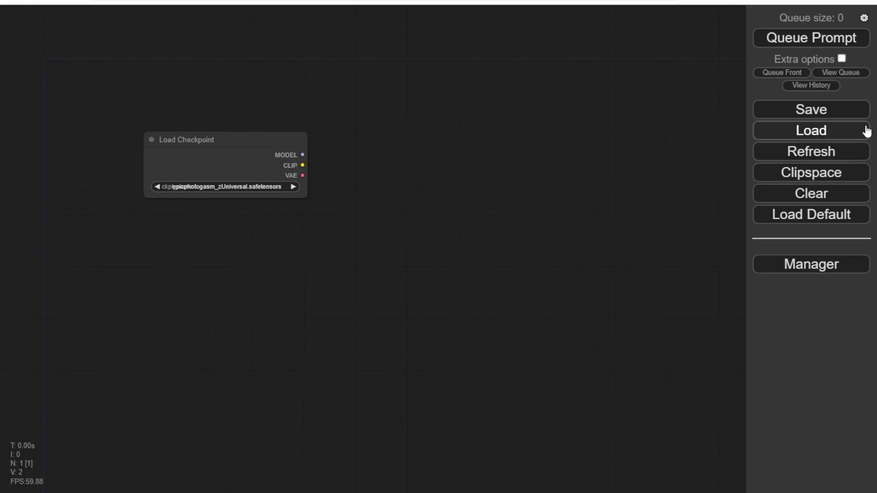
# Add an SDTurboScheduler beside it and wire the checkpoint's MODEL into its model input
pyautogui.moveTo(356, 236); pyautogui.dragTo(287, 225)
pyautogui.doubleClick(287, 226)
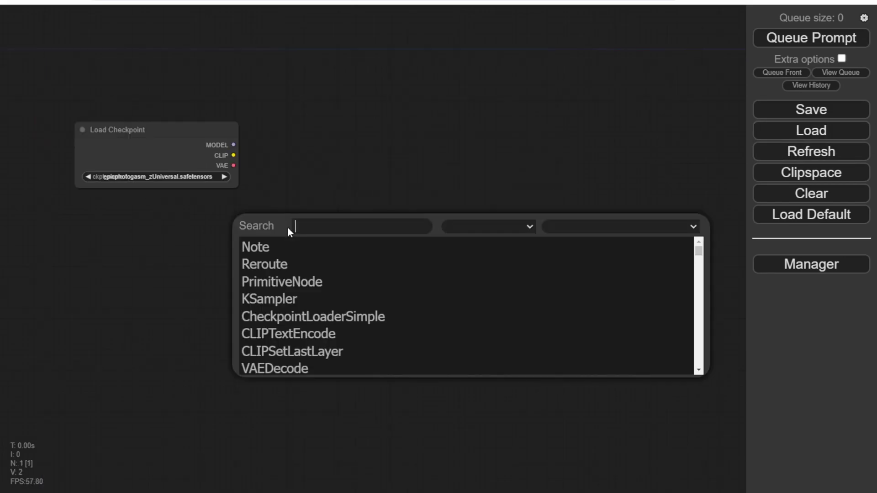
pyautogui.write('SDTurboScheduler')
pyautogui.click(336, 247)
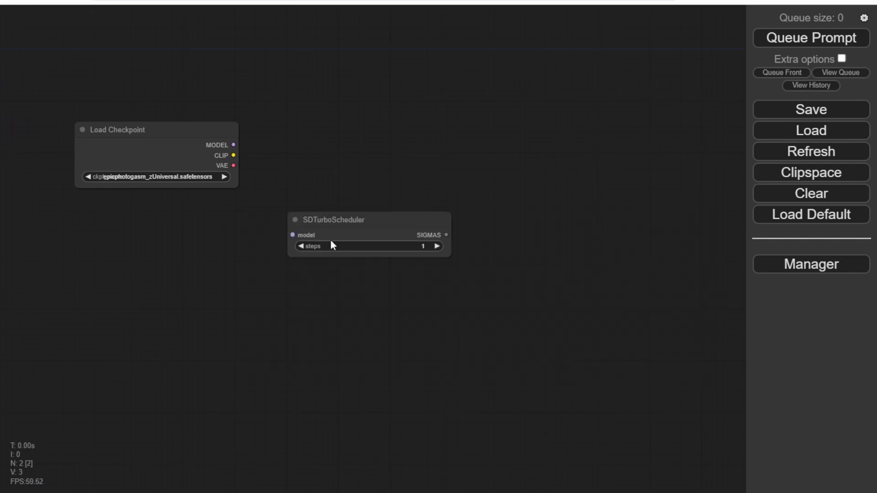
pyautogui.moveTo(353, 221); pyautogui.dragTo(346, 131)
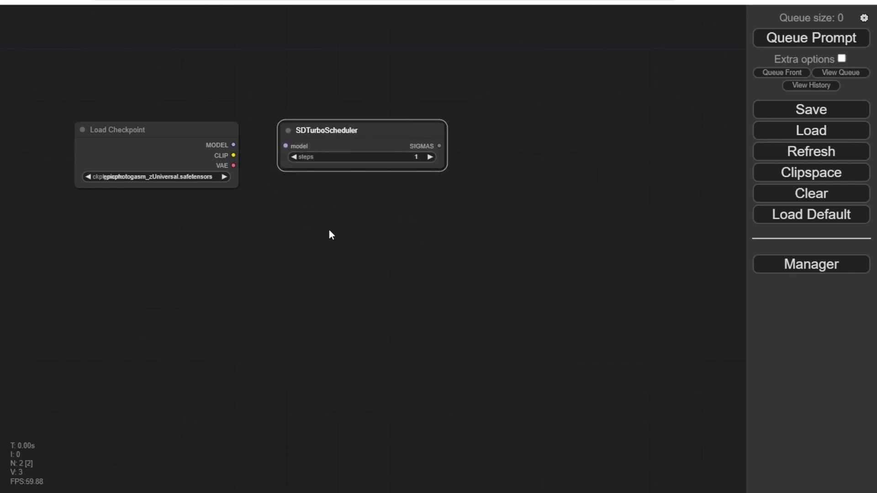
pyautogui.moveTo(328, 235); pyautogui.dragTo(354, 304)
pyautogui.scroll(5, 335, 299)
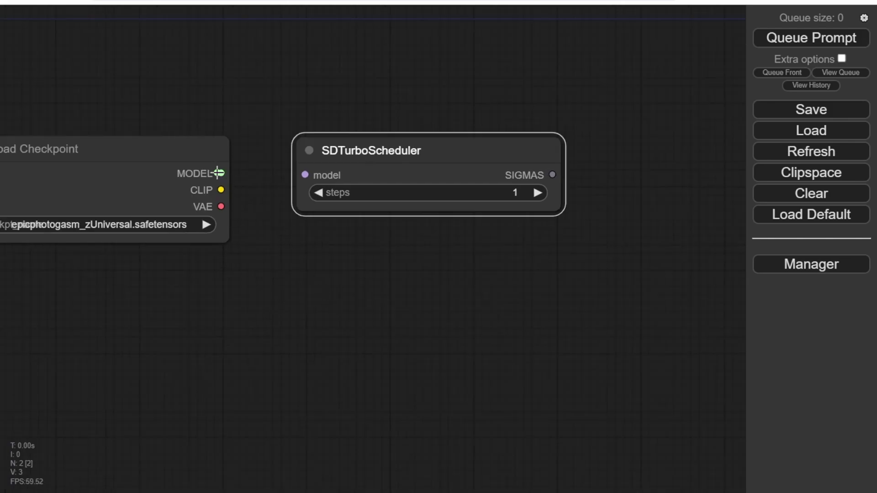
pyautogui.moveTo(219, 173); pyautogui.dragTo(305, 175)
pyautogui.scroll(-3, 358, 304)
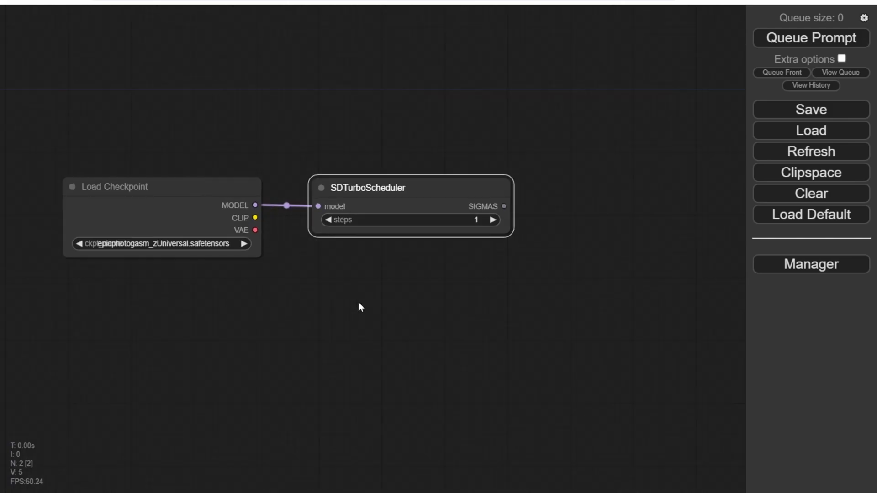
pyautogui.moveTo(458, 299); pyautogui.dragTo(244, 280)
pyautogui.moveTo(414, 292); pyautogui.dragTo(507, 291)
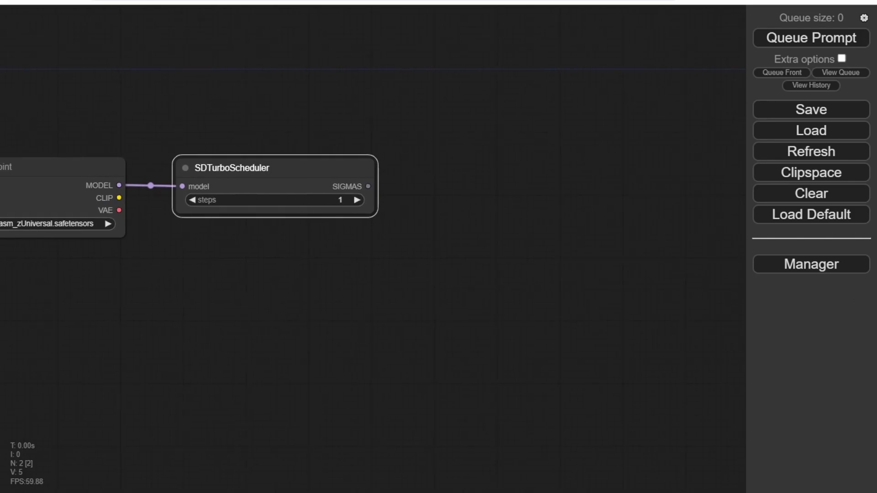
# Add a SamplerCustom node and feed it the scheduler's SIGMAS
pyautogui.moveTo(486, 157); pyautogui.dragTo(437, 150)
pyautogui.doubleClick(436, 150)
pyautogui.write('SamplerCustom')
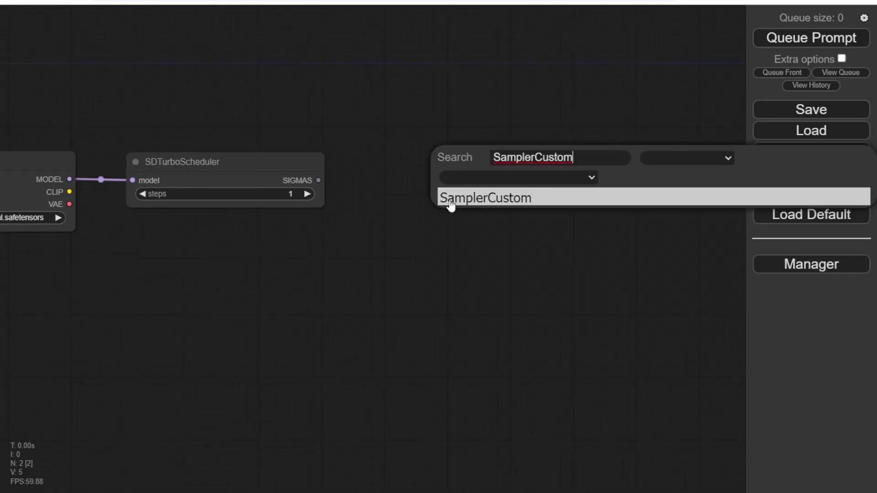
pyautogui.click(497, 203)
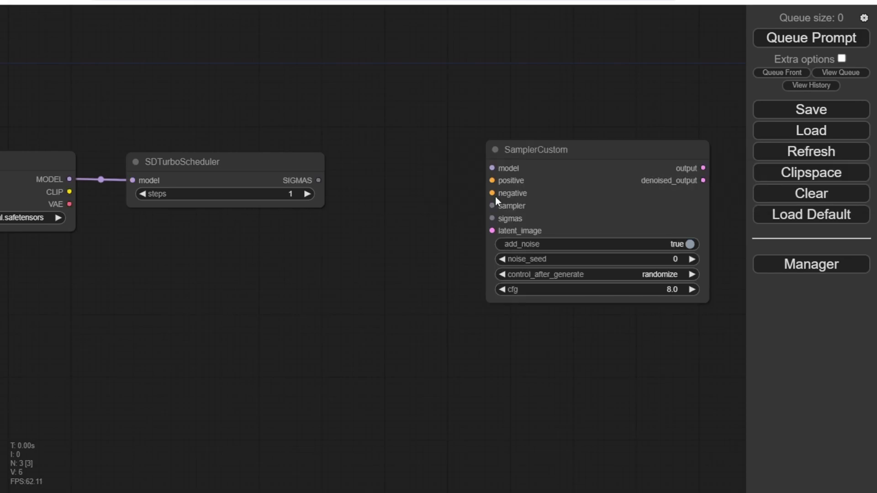
pyautogui.moveTo(553, 143); pyautogui.dragTo(454, 122)
pyautogui.moveTo(322, 180); pyautogui.dragTo(399, 197)
pyautogui.scroll(9, 352, 245)
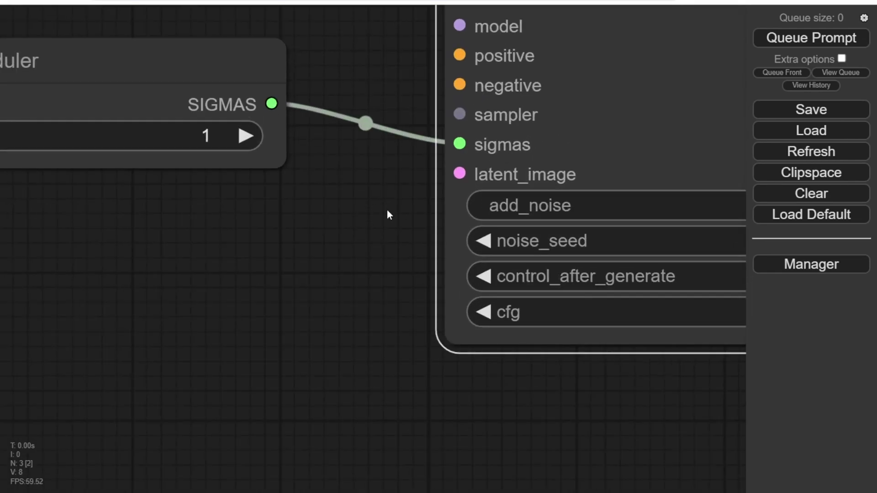
pyautogui.scroll(-5, 387, 215)
pyautogui.moveTo(743, 237); pyautogui.dragTo(583, 228)
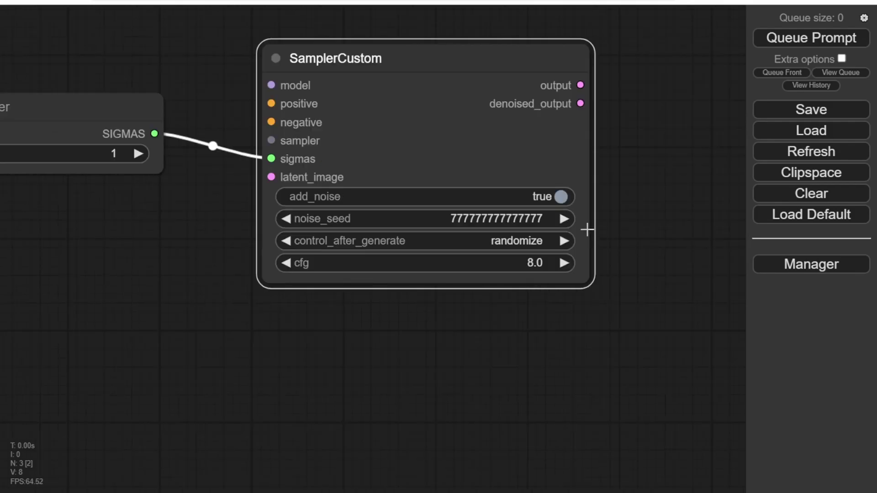
# Set SamplerCustom's seed to fixed and cfg to 1, then start a link from the checkpoint's MODEL output
pyautogui.click(501, 241)
pyautogui.click(516, 238)
pyautogui.click(633, 259)
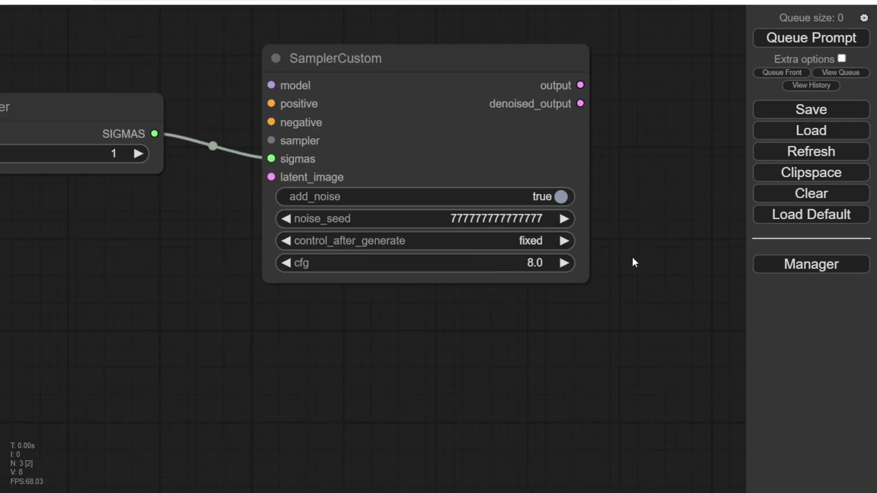
pyautogui.click(530, 263)
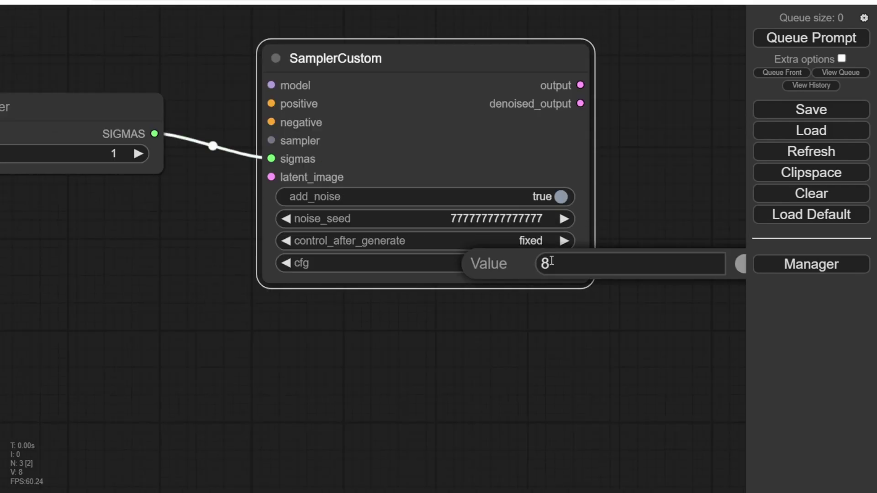
pyautogui.moveTo(552, 261); pyautogui.dragTo(538, 262)
pyautogui.write('1')
pyautogui.press('Return')
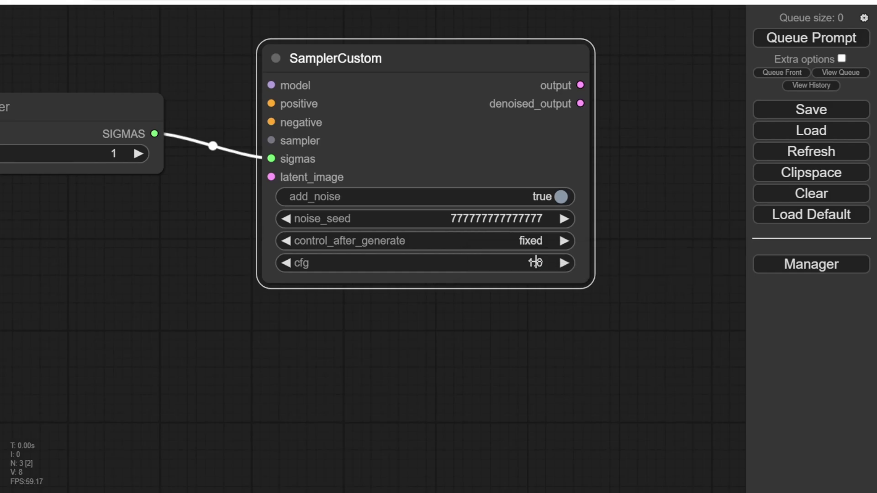
pyautogui.click(671, 298)
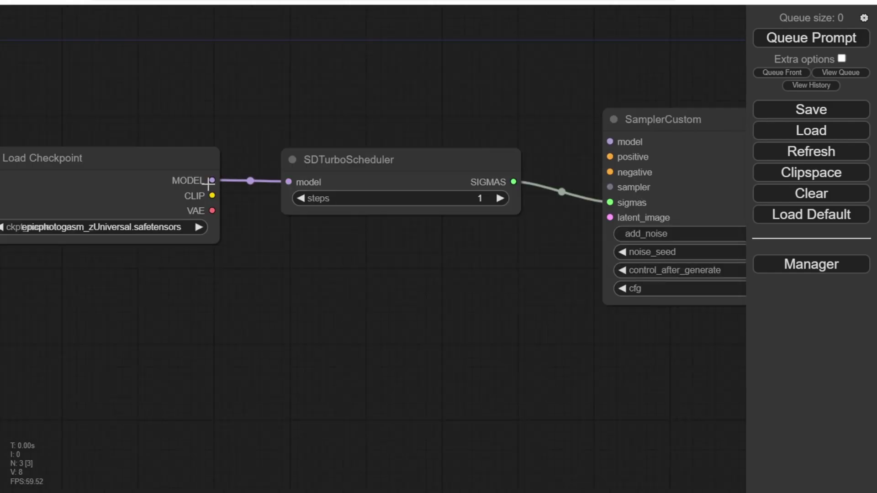
pyautogui.moveTo(213, 180); pyautogui.dragTo(610, 142)
# Connect the checkpoint MODEL to SamplerCustom's model input and move the scheduler lower
pyautogui.moveTo(542, 291); pyautogui.dragTo(490, 307)
pyautogui.moveTo(387, 176); pyautogui.dragTo(389, 384)
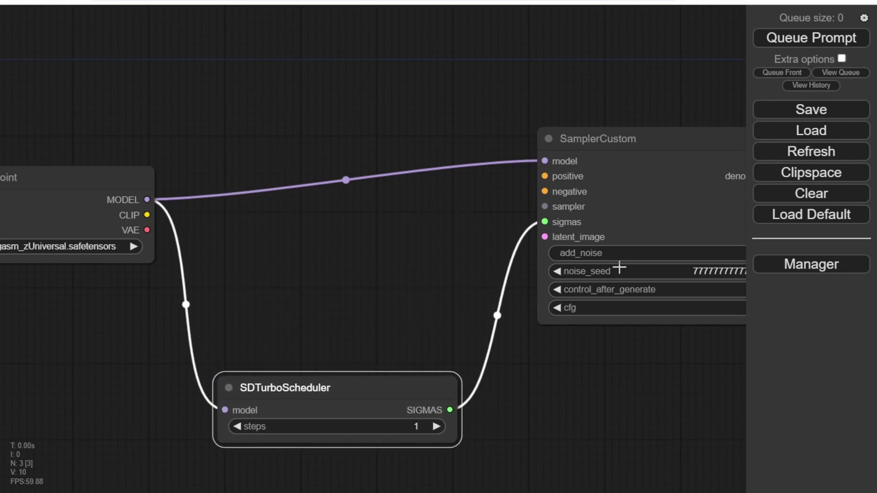
pyautogui.click(242, 248)
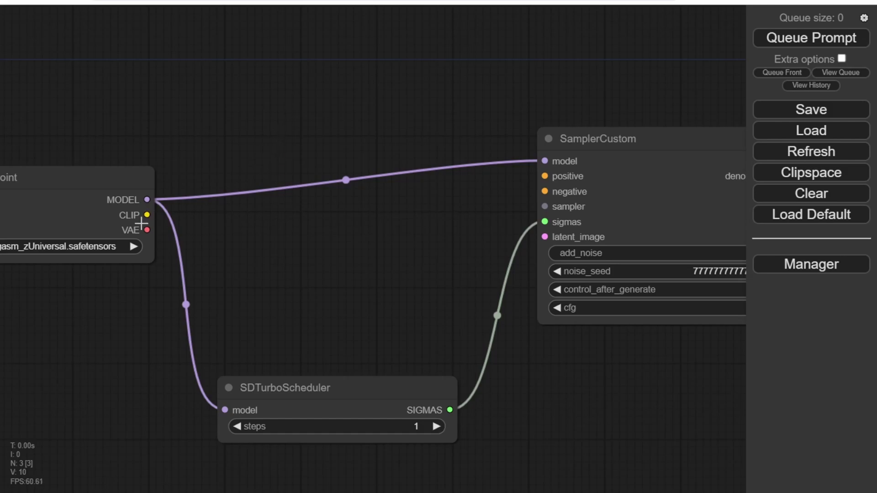
# Add two CLIP Text Encode nodes fed by the checkpoint's CLIP, stacked on the left
pyautogui.moveTo(147, 215); pyautogui.dragTo(237, 63)
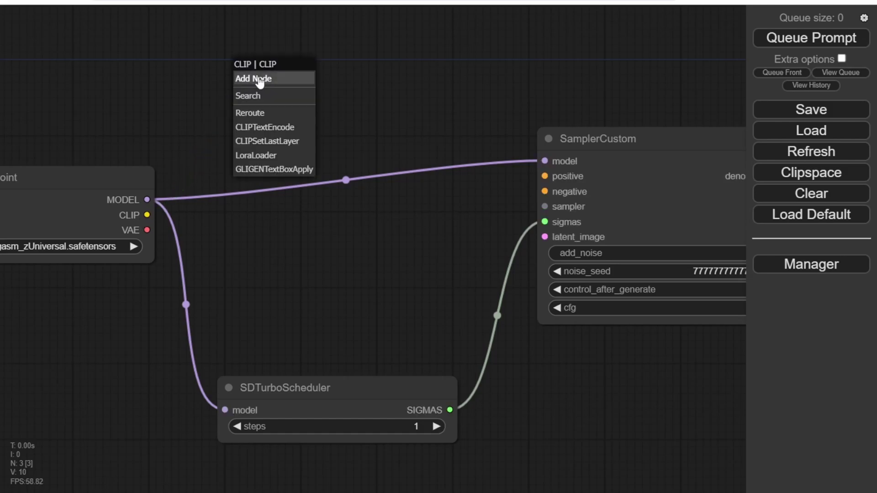
pyautogui.click(265, 128)
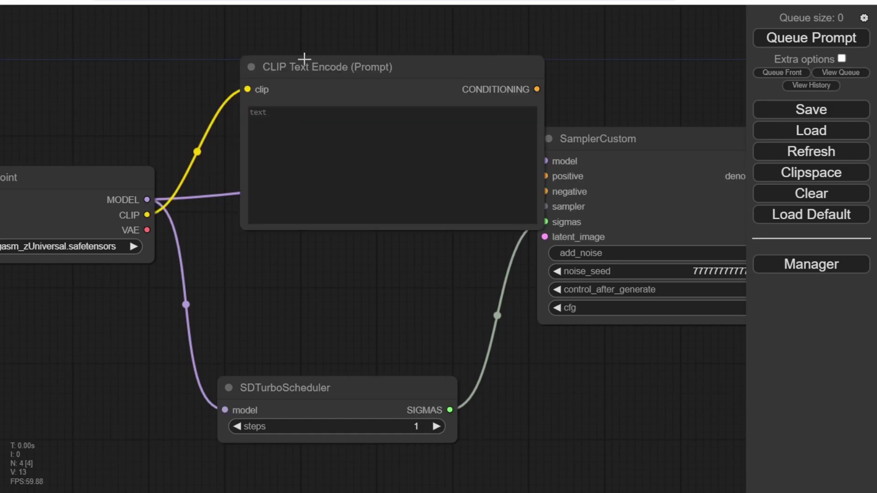
pyautogui.scroll(-4, 304, 58)
pyautogui.moveTo(103, 124); pyautogui.dragTo(274, 114)
pyautogui.moveTo(267, 158); pyautogui.dragTo(58, 149)
pyautogui.moveTo(470, 86); pyautogui.dragTo(260, 36)
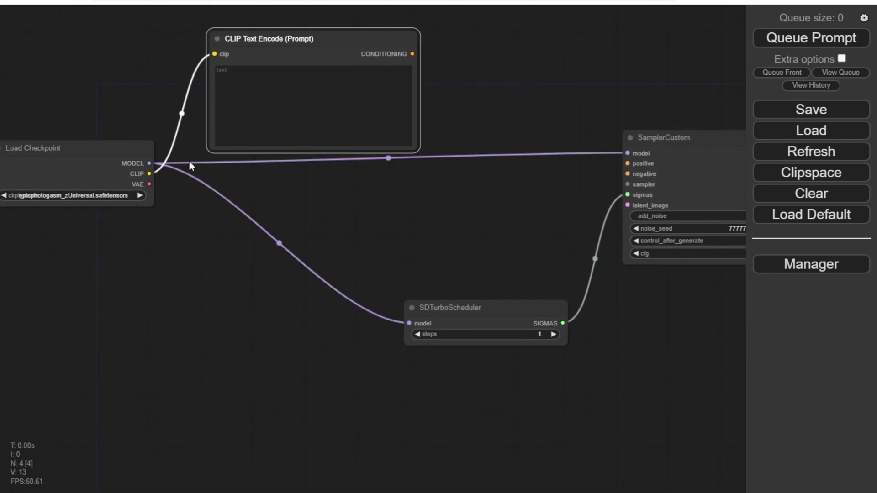
pyautogui.moveTo(151, 173); pyautogui.dragTo(200, 245)
pyautogui.click(210, 283)
pyautogui.moveTo(274, 226); pyautogui.dragTo(278, 167)
# Colour the upper prompt node green and the lower one red
pyautogui.rightClick(304, 37)
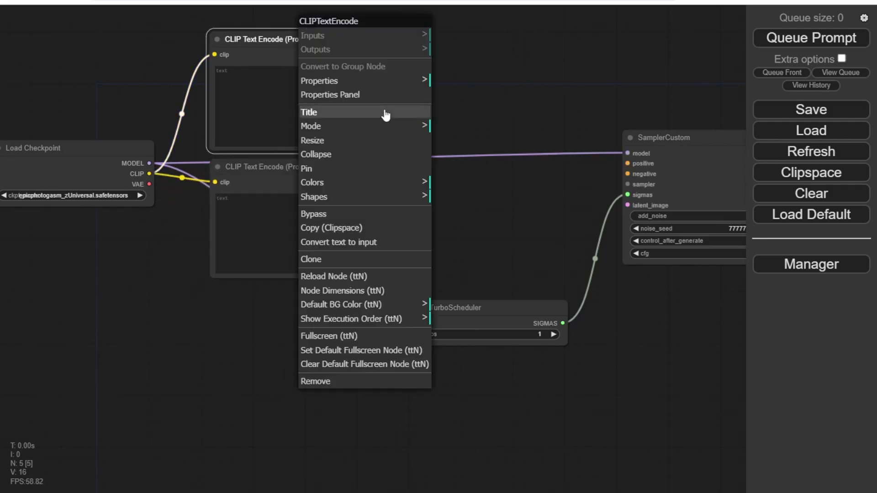
pyautogui.click(354, 182)
pyautogui.click(463, 218)
pyautogui.rightClick(309, 191)
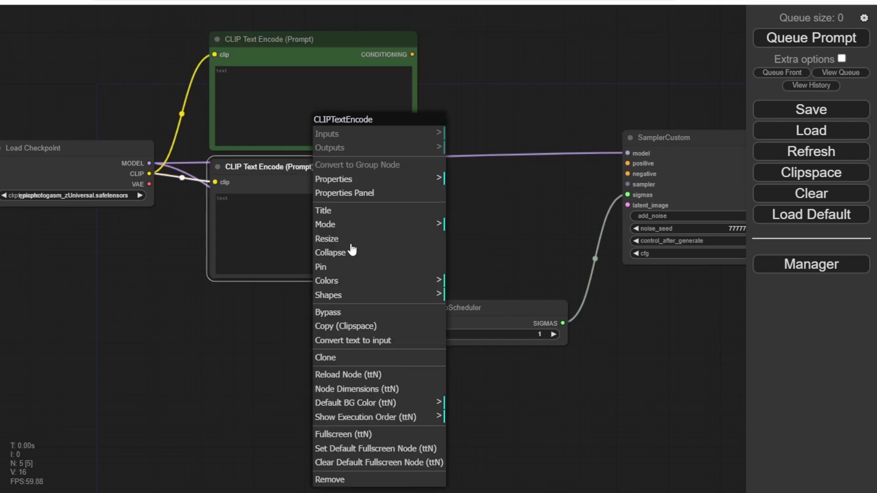
pyautogui.click(347, 281)
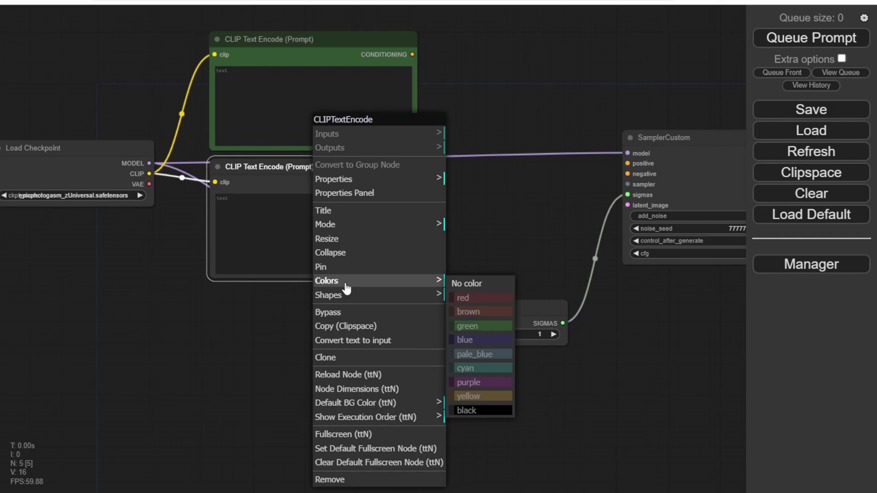
pyautogui.click(474, 303)
# Wire the green prompt to SamplerCustom's positive input and the red one to negative
pyautogui.moveTo(299, 330); pyautogui.dragTo(331, 369)
pyautogui.scroll(10, 525, 160)
pyautogui.moveTo(264, 77); pyautogui.dragTo(645, 271)
pyautogui.moveTo(529, 341); pyautogui.dragTo(487, 325)
pyautogui.moveTo(222, 288); pyautogui.dragTo(605, 273)
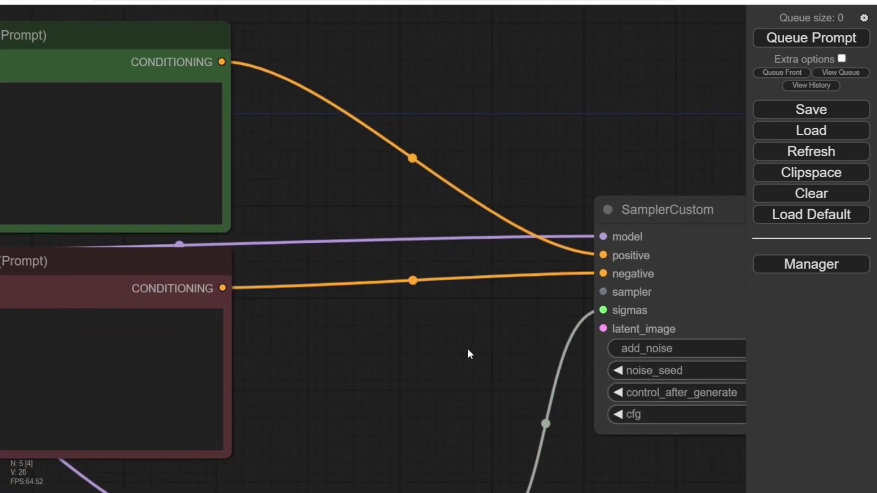
pyautogui.scroll(-2, 464, 354)
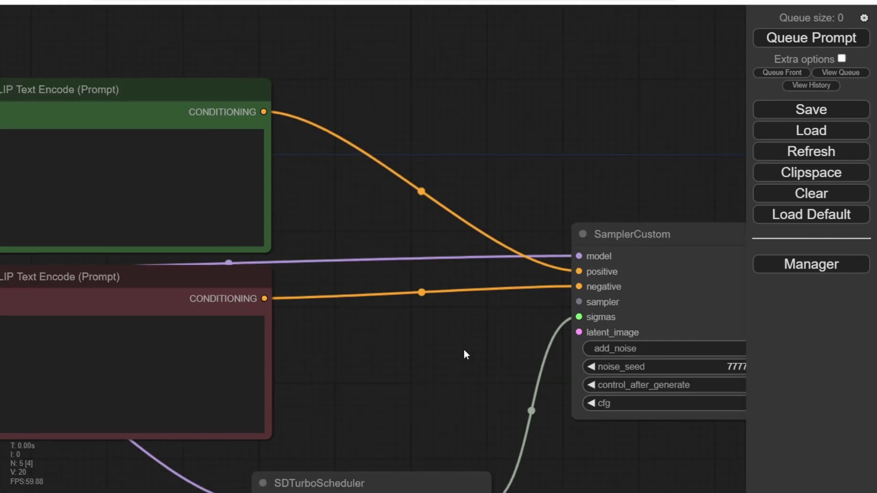
pyautogui.moveTo(464, 354); pyautogui.dragTo(619, 357)
pyautogui.scroll(-5, 484, 144)
# Add a VAE Decode node taking SamplerCustom's output as samples
pyautogui.doubleClick(485, 144)
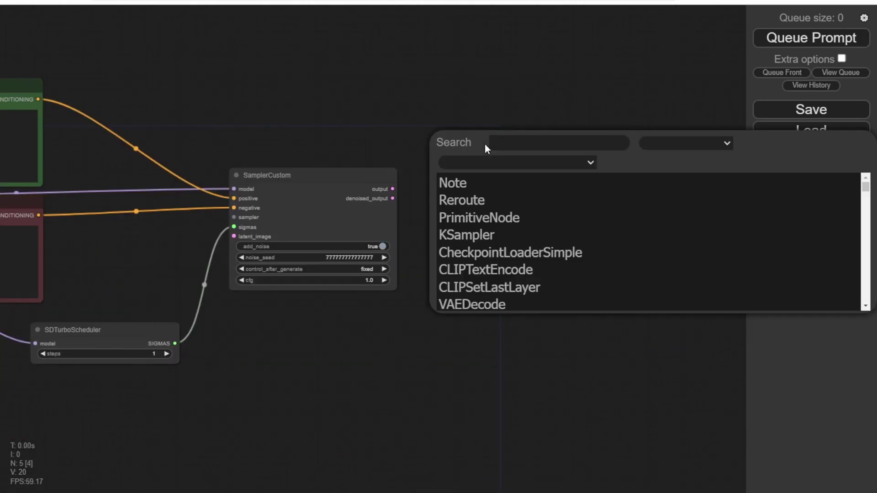
pyautogui.write('VAE')
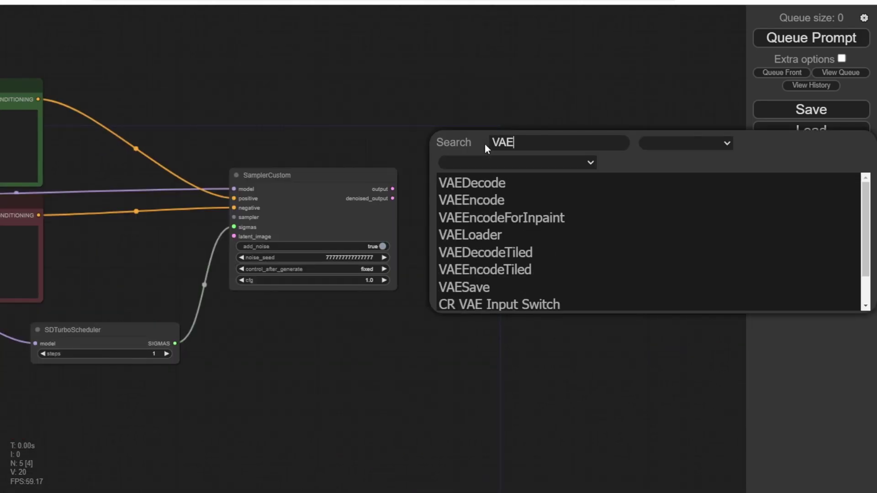
pyautogui.click(483, 182)
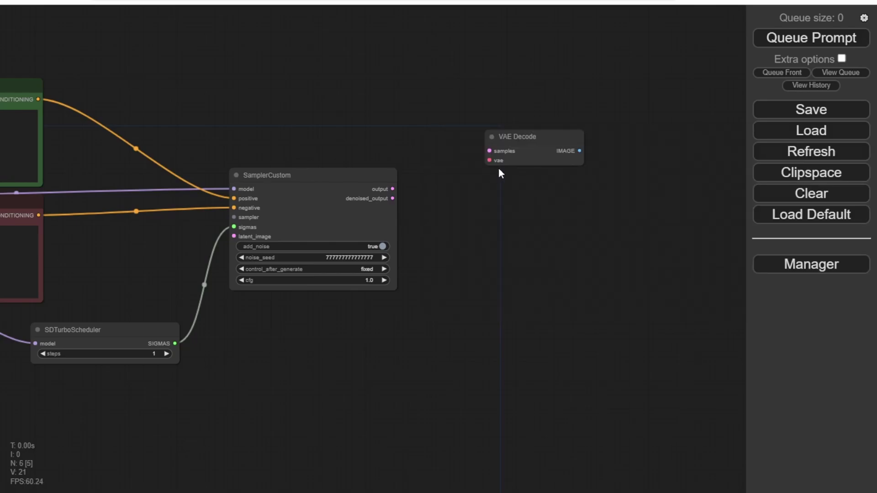
pyautogui.moveTo(652, 198); pyautogui.dragTo(549, 374)
pyautogui.scroll(5, 653, 347)
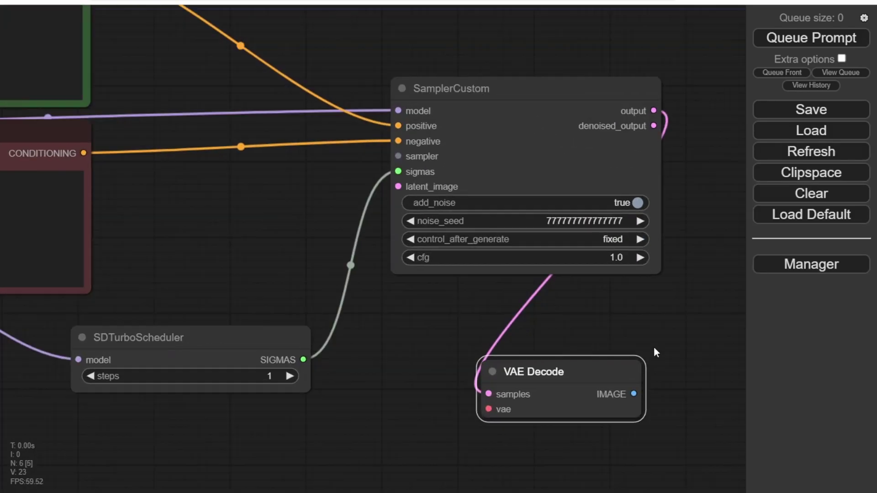
pyautogui.scroll(3, 654, 350)
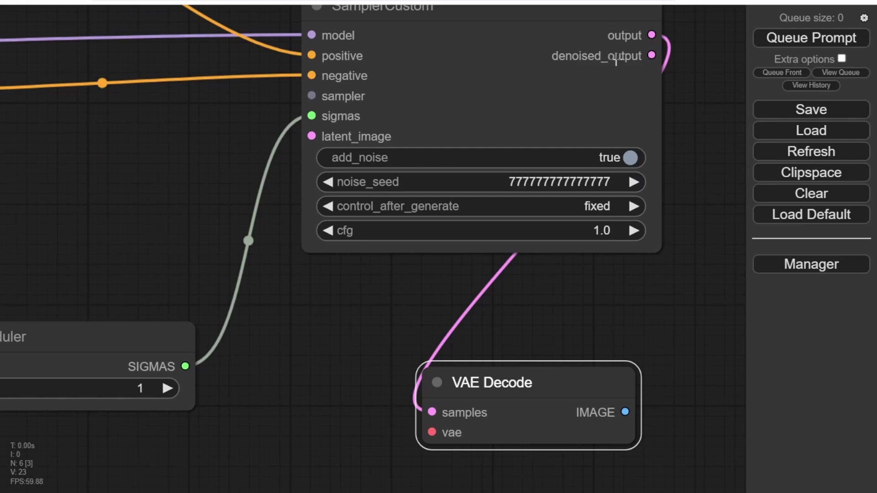
pyautogui.scroll(-2, 600, 322)
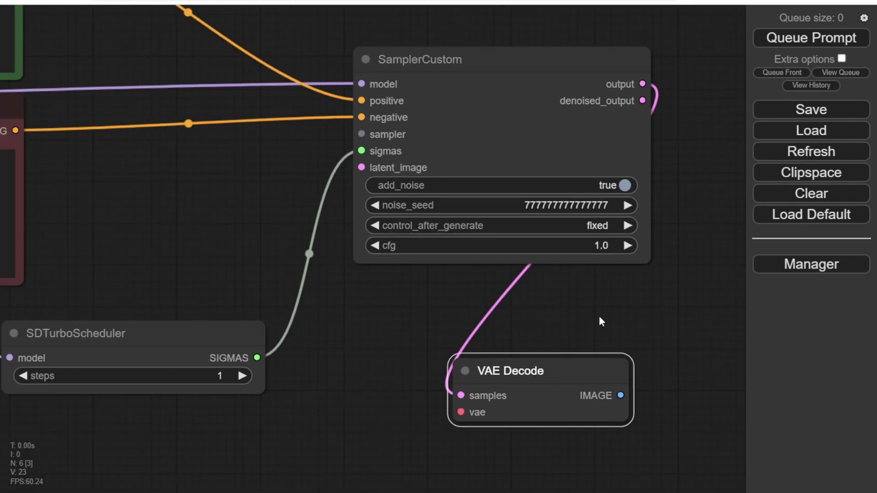
pyautogui.scroll(-2, 503, 326)
pyautogui.moveTo(503, 325); pyautogui.dragTo(599, 294)
pyautogui.scroll(-3, 678, 325)
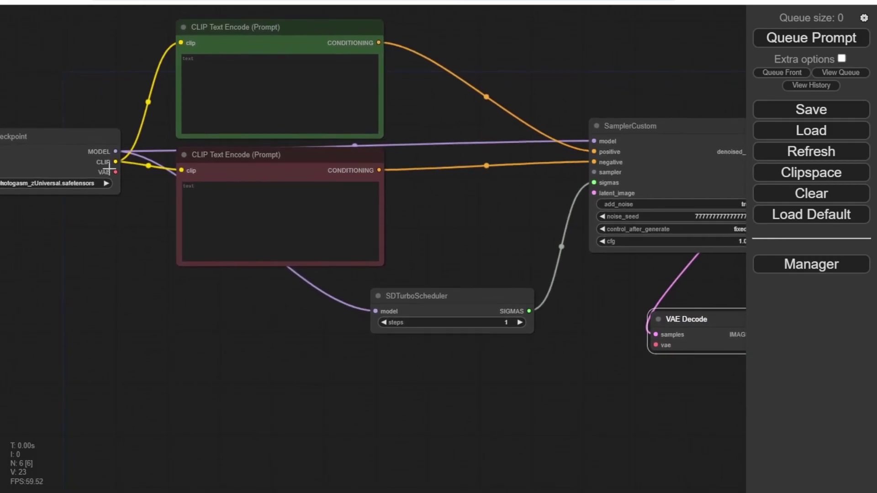
# Route the checkpoint's VAE through a reroute node into VAE Decode's vae input
pyautogui.moveTo(111, 170); pyautogui.dragTo(656, 345)
pyautogui.click(336, 351)
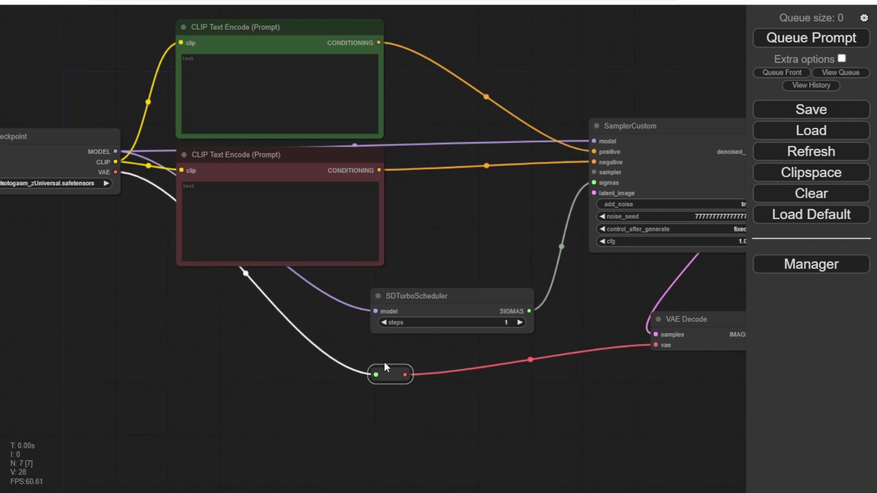
pyautogui.moveTo(424, 300); pyautogui.dragTo(247, 297)
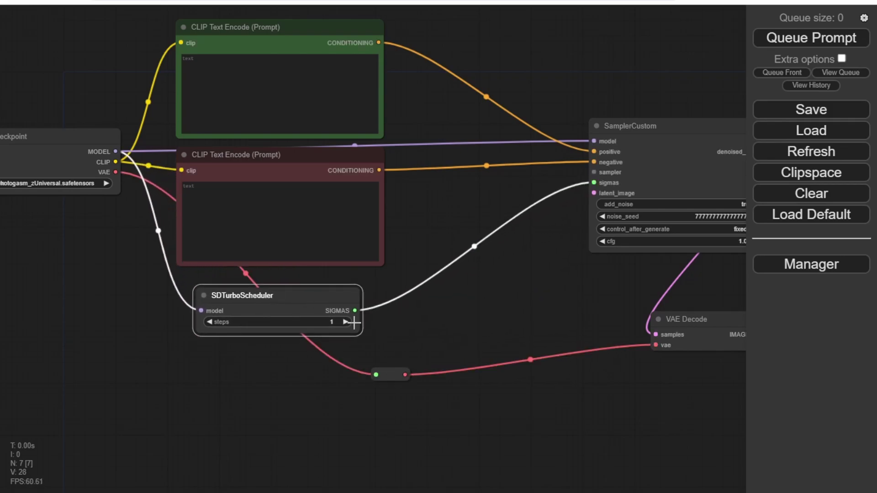
pyautogui.moveTo(387, 376); pyautogui.dragTo(478, 310)
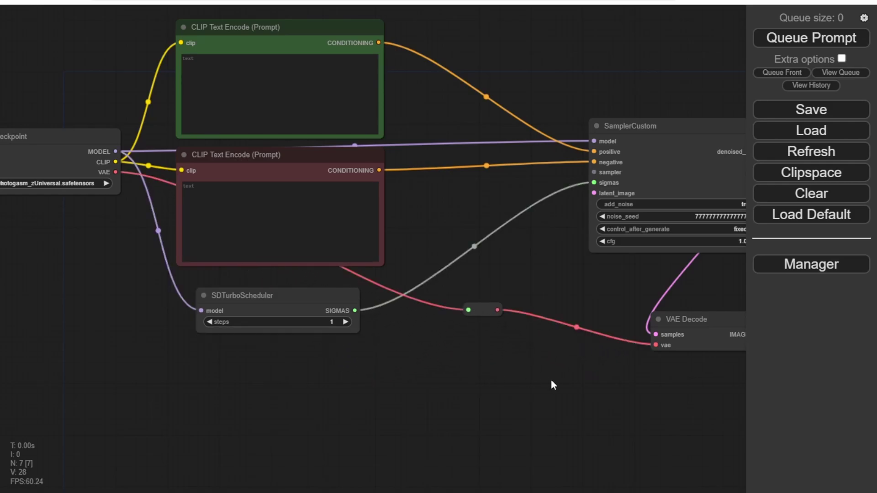
pyautogui.moveTo(551, 382); pyautogui.dragTo(633, 422)
pyautogui.moveTo(515, 406); pyautogui.dragTo(211, 318)
# Add a 512×512 Empty Latent Image and link its LATENT to SamplerCustom's latent_image
pyautogui.doubleClick(146, 337)
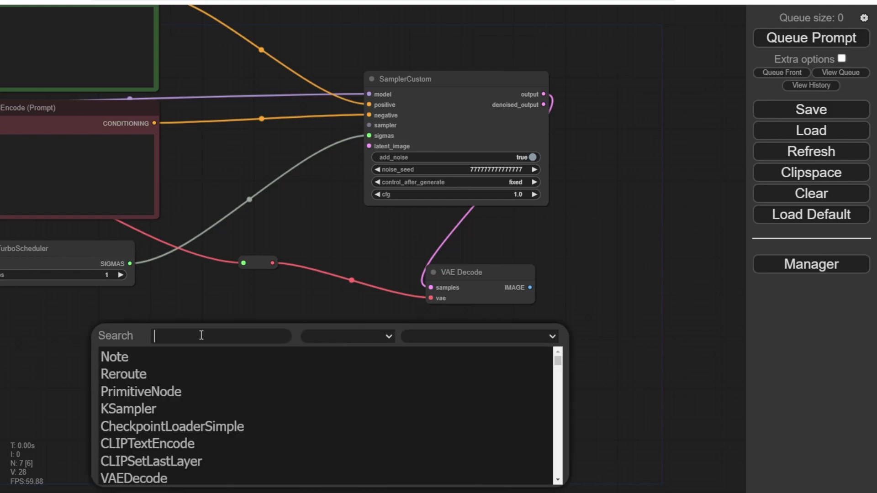
pyautogui.write('Emp')
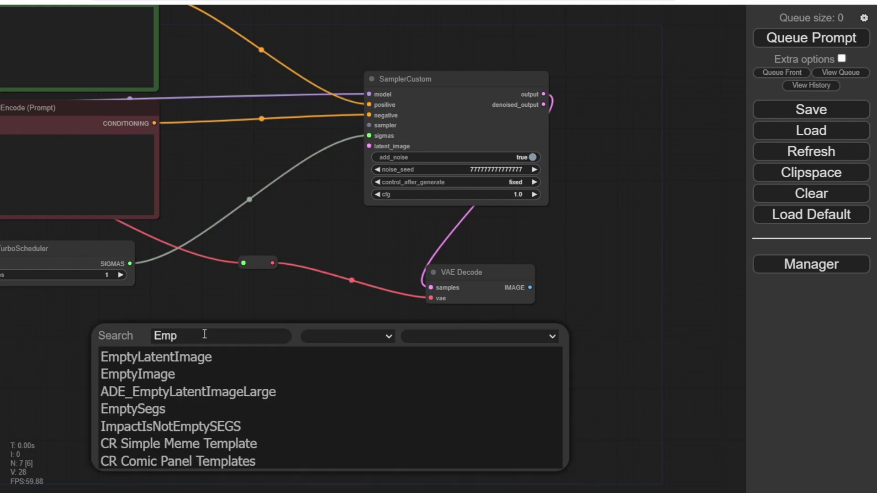
pyautogui.click(233, 357)
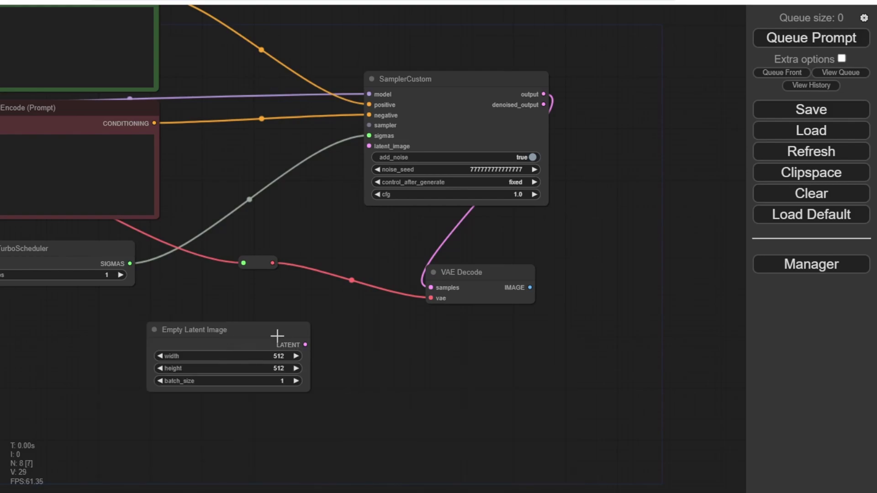
pyautogui.moveTo(305, 345); pyautogui.dragTo(368, 146)
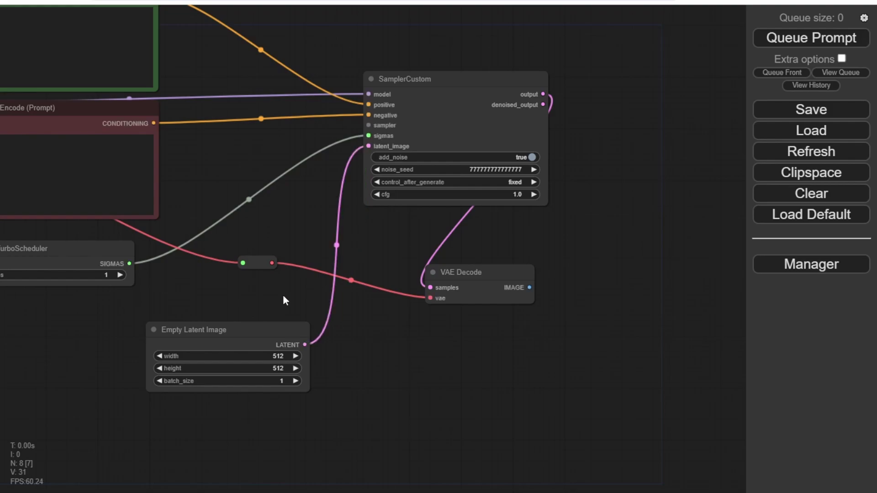
pyautogui.moveTo(291, 294); pyautogui.dragTo(434, 304)
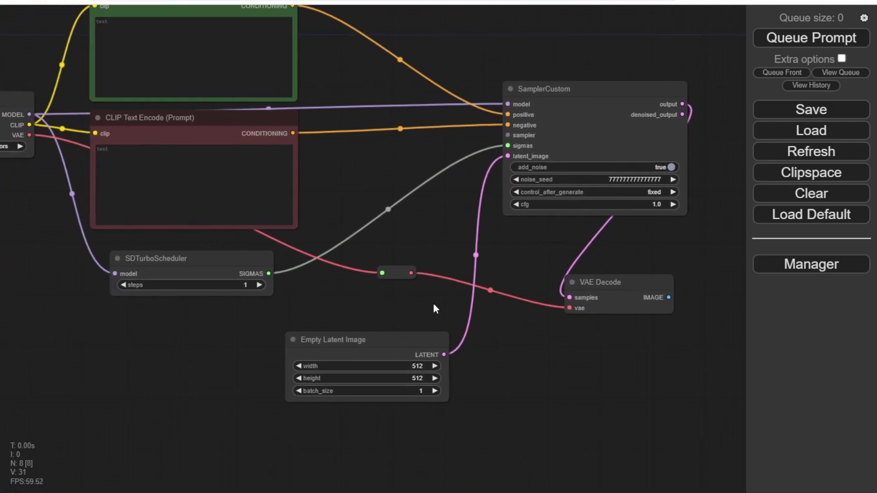
pyautogui.moveTo(392, 339); pyautogui.dragTo(210, 318)
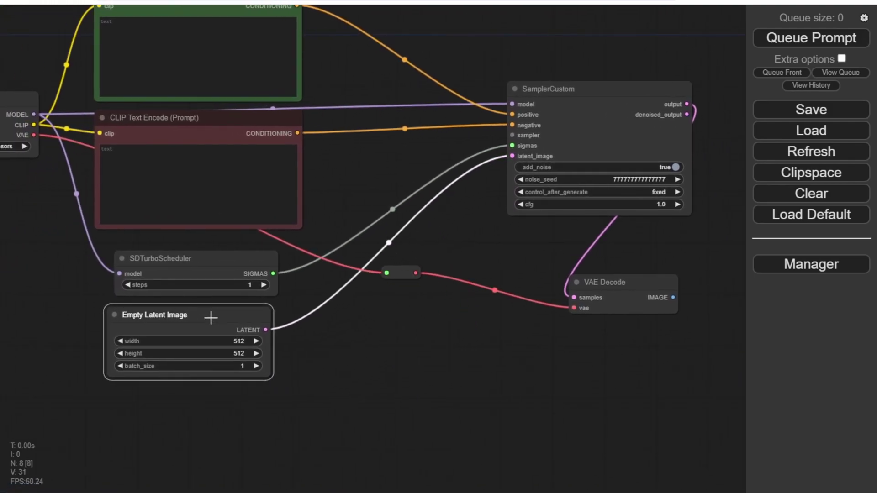
pyautogui.scroll(8, 472, 152)
pyautogui.moveTo(490, 139); pyautogui.dragTo(357, 247)
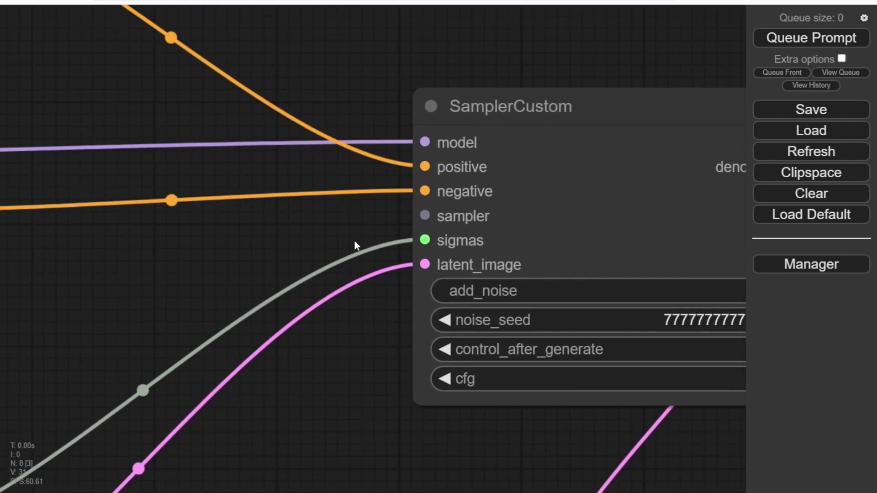
# Add a KSamplerSelect (euler) feeding SamplerCustom's sampler, move it left and check its properties
pyautogui.scroll(-6, 391, 226)
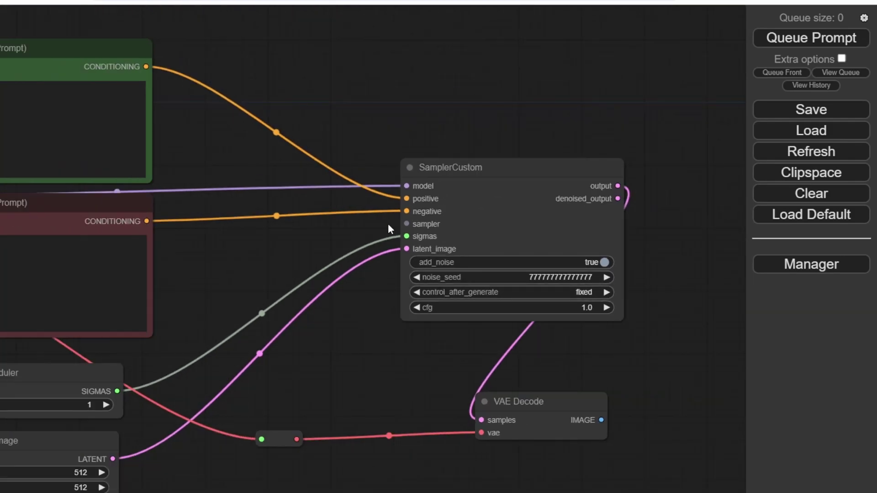
pyautogui.scroll(-2, 388, 224)
pyautogui.moveTo(394, 219); pyautogui.dragTo(328, 54)
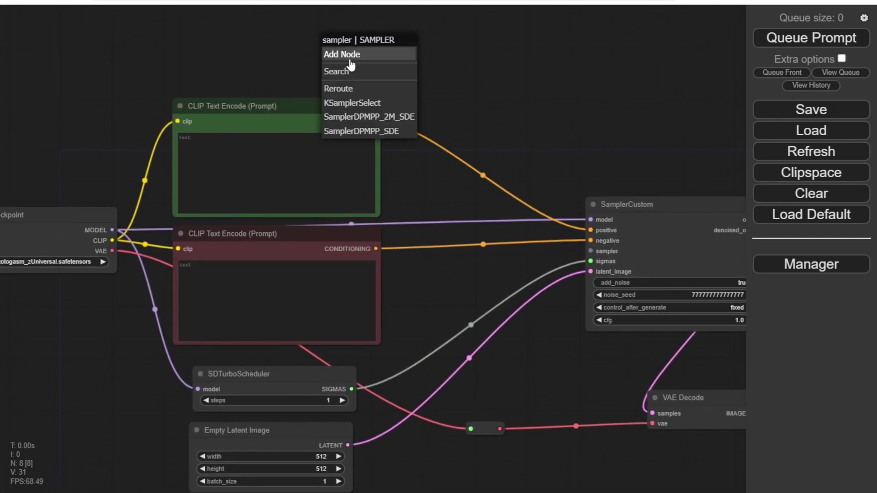
pyautogui.click(339, 103)
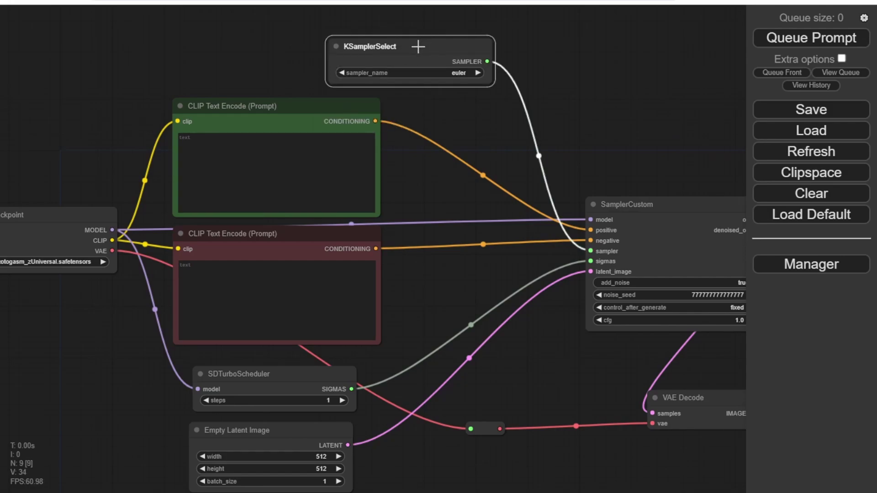
pyautogui.moveTo(412, 47); pyautogui.dragTo(288, 39)
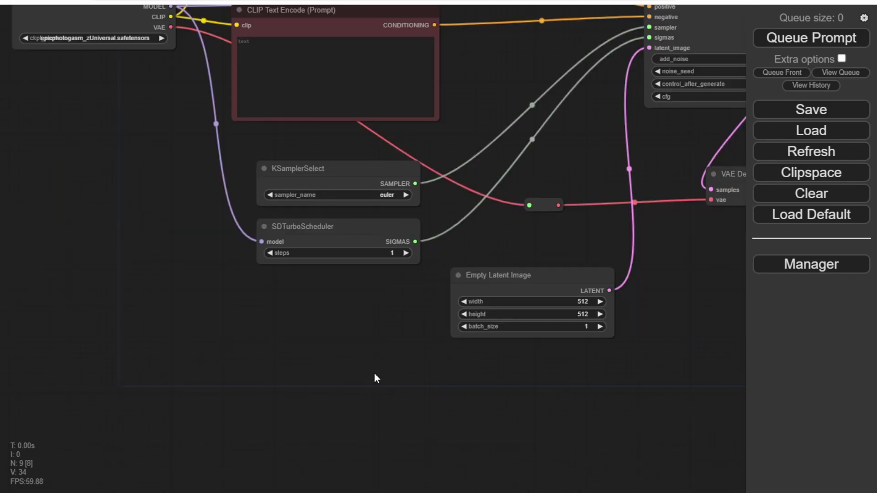
pyautogui.scroll(5, 363, 280)
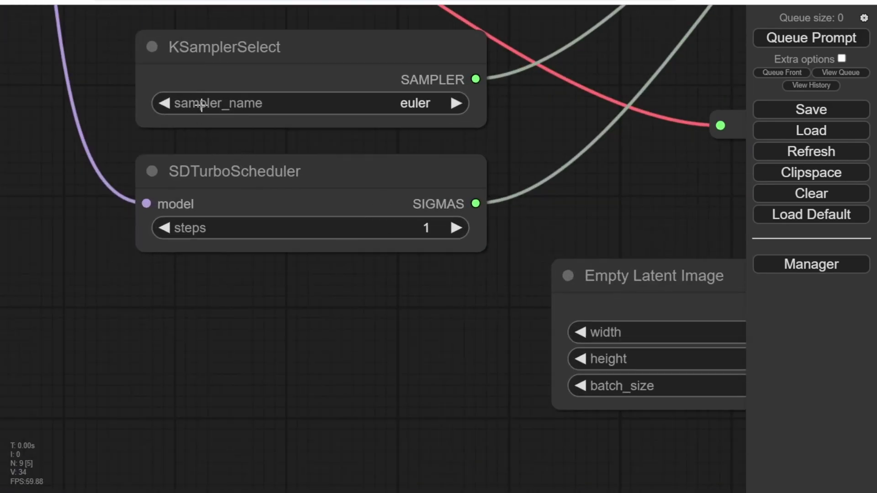
pyautogui.rightClick(276, 48)
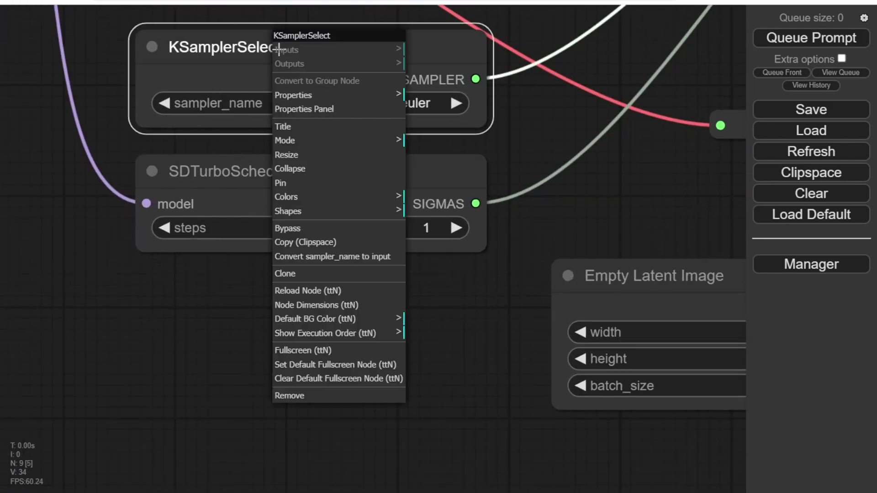
pyautogui.click(305, 109)
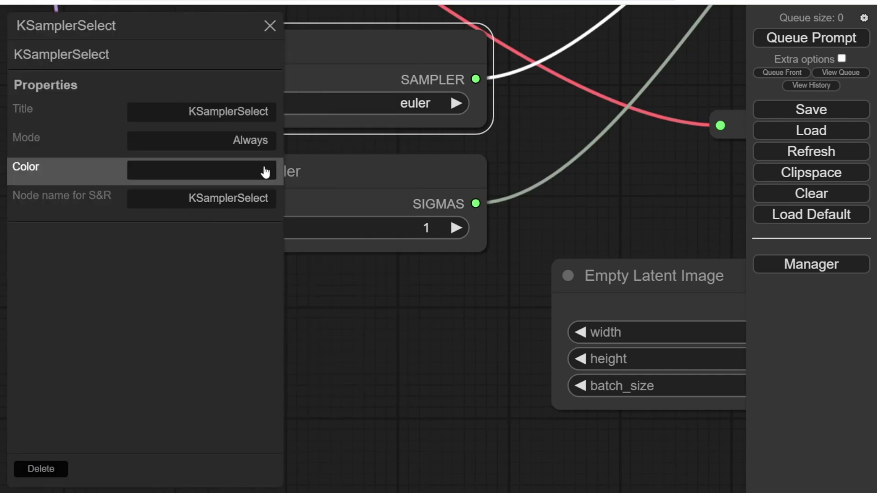
pyautogui.click(270, 25)
# Enlarge the Preview Image node beside VAE Decode and move it down and left
pyautogui.scroll(-2, 306, 262)
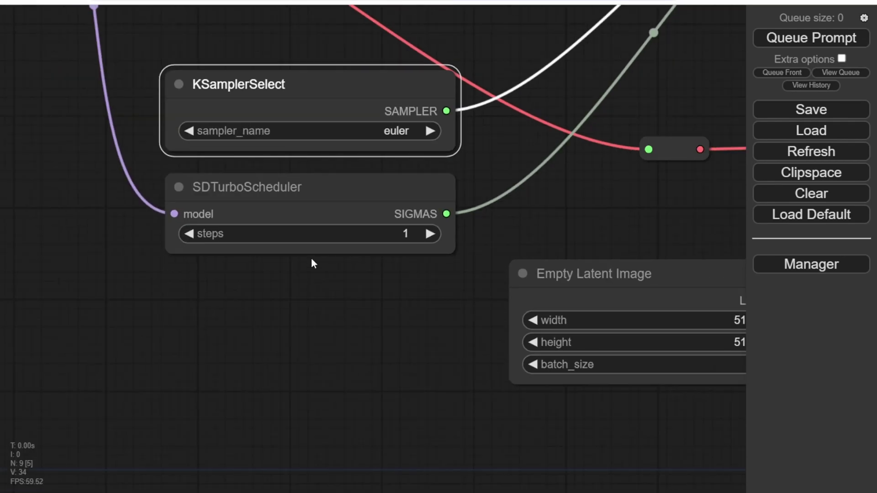
pyautogui.scroll(-2, 412, 274)
pyautogui.moveTo(521, 238); pyautogui.dragTo(297, 390)
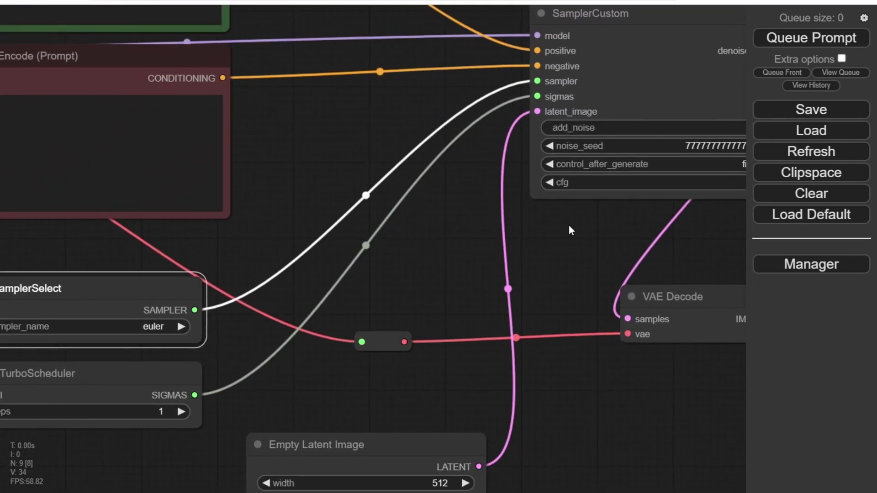
pyautogui.scroll(-2, 568, 226)
pyautogui.moveTo(569, 229); pyautogui.dragTo(169, 220)
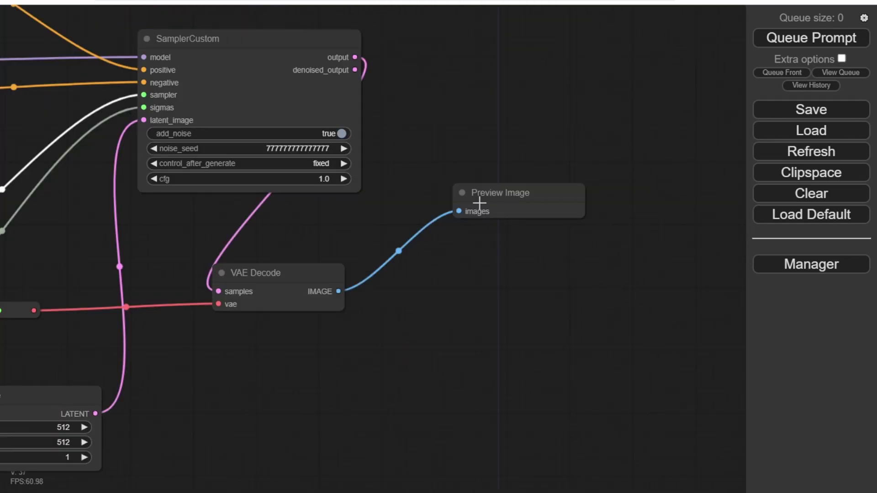
pyautogui.moveTo(580, 217); pyautogui.dragTo(726, 415)
pyautogui.moveTo(646, 191); pyautogui.dragTo(594, 271)
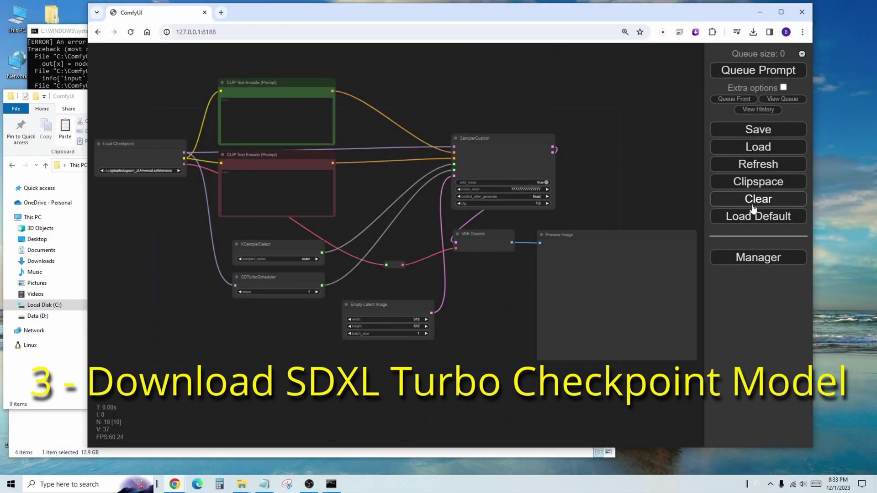
# Navigate Explorer to ComfyUI > models > checkpoints > SDXL
pyautogui.click(75, 99)
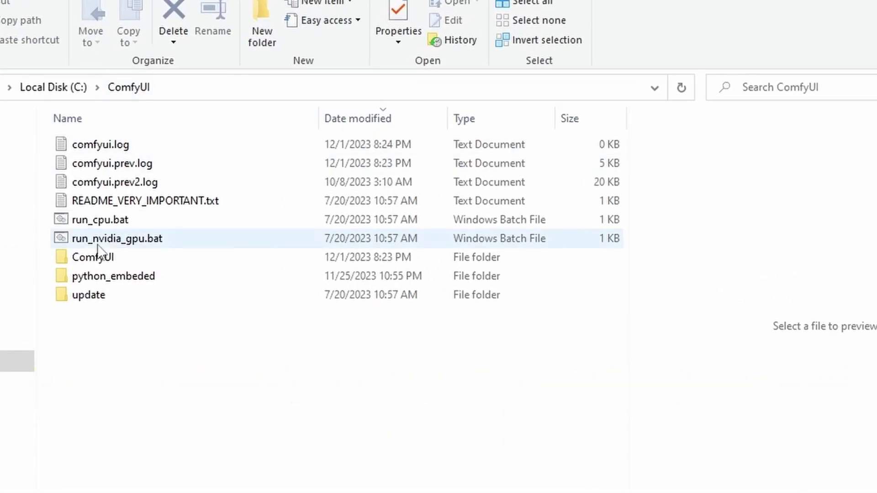
pyautogui.doubleClick(99, 265)
pyautogui.click(55, 352)
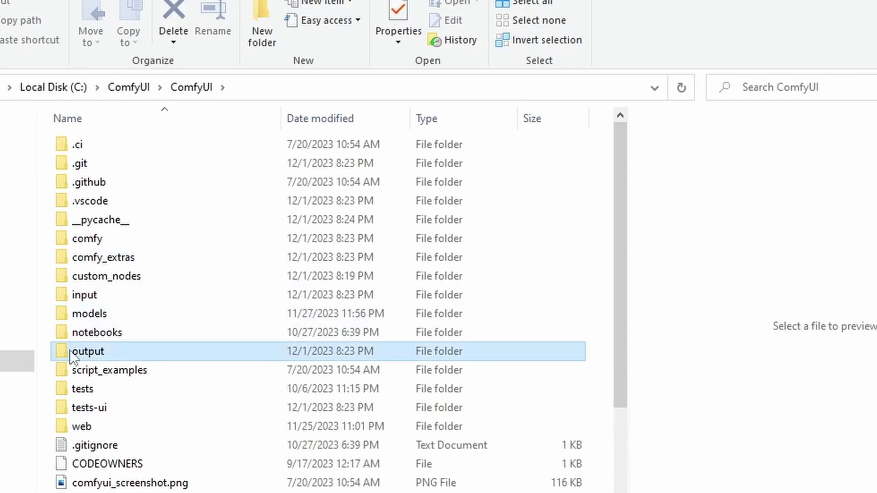
pyautogui.doubleClick(63, 315)
pyautogui.moveTo(82, 313); pyautogui.dragTo(82, 314)
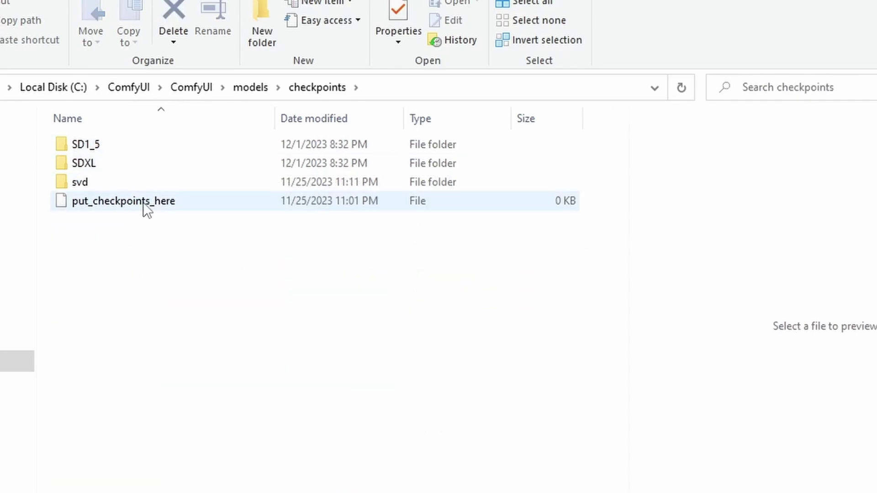
pyautogui.click(98, 168)
pyautogui.doubleClick(118, 162)
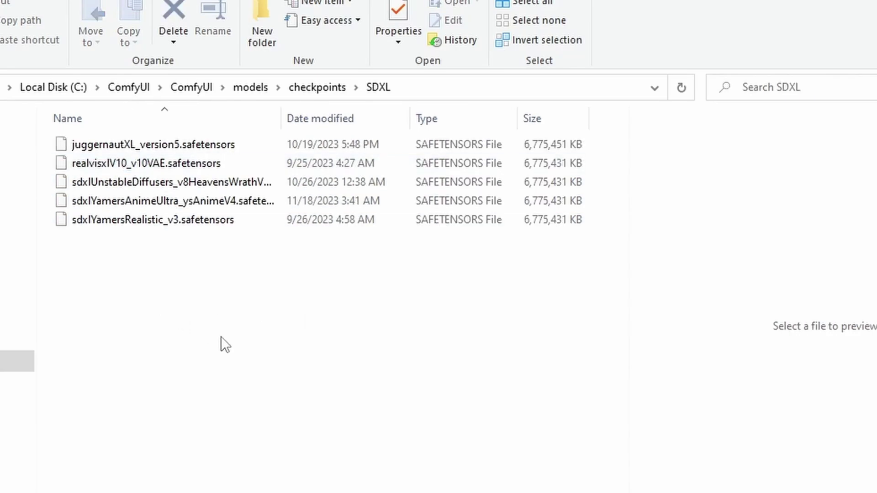
# Paste sd_xl_turbo_1.0.safetensors into the SDXL folder and select it
pyautogui.hotkey('ctrl', 'v')
pyautogui.click(172, 260)
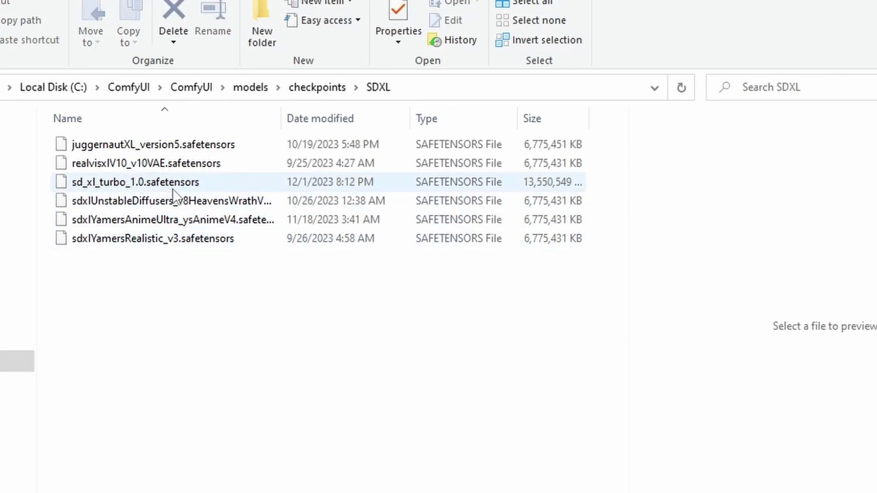
pyautogui.click(72, 188)
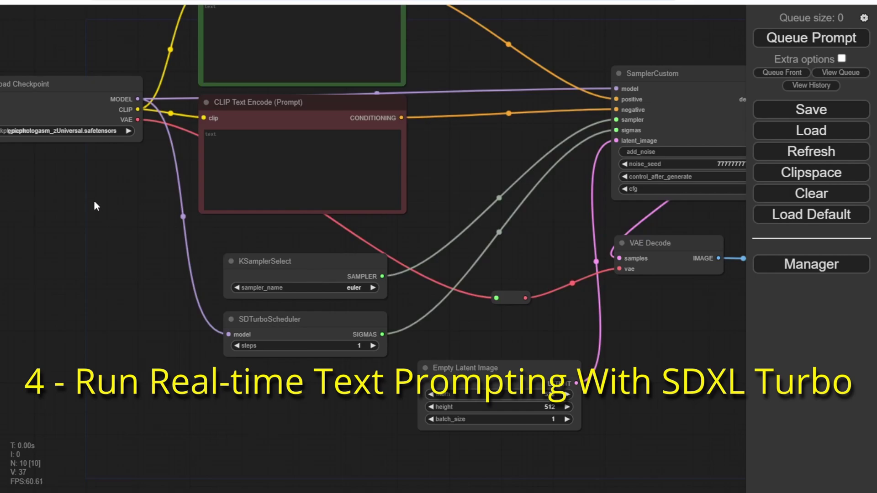
# Open Load Checkpoint's ckpt_name list, now showing SDXL\sd_xl_turbo_1.0.safetensors
pyautogui.scroll(-3, 94, 200)
pyautogui.scroll(6, 195, 262)
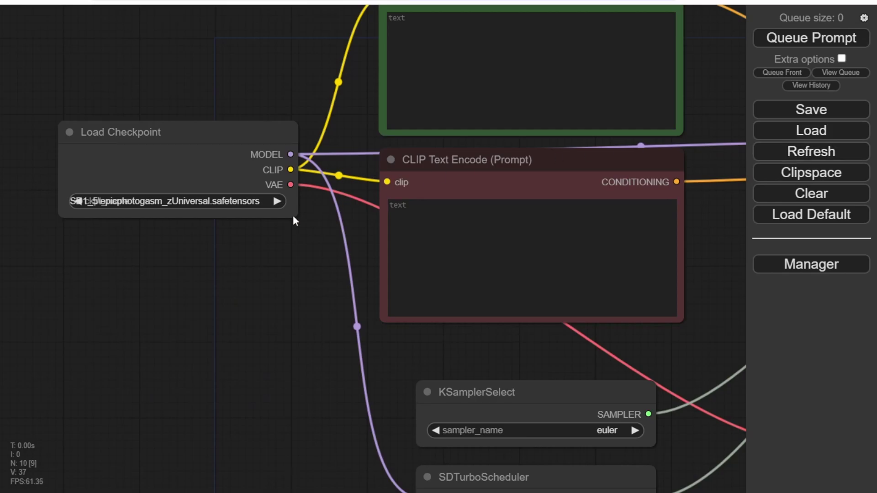
pyautogui.click(171, 201)
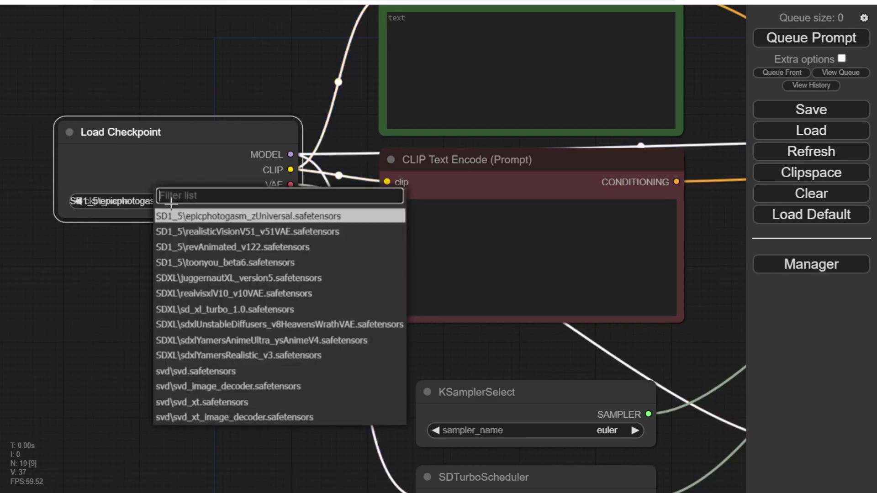
# Load the SDXL sd_xl_turbo_1.0 checkpoint and widen Load Checkpoint to show its full name
pyautogui.click(201, 309)
pyautogui.scroll(5, 148, 254)
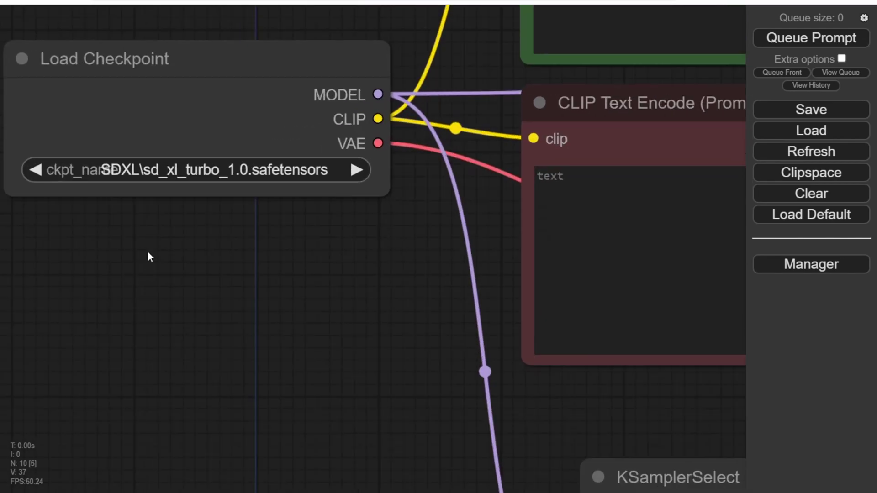
pyautogui.moveTo(149, 253); pyautogui.dragTo(328, 288)
pyautogui.moveTo(297, 110); pyautogui.dragTo(170, 84)
pyautogui.moveTo(389, 201); pyautogui.dragTo(538, 209)
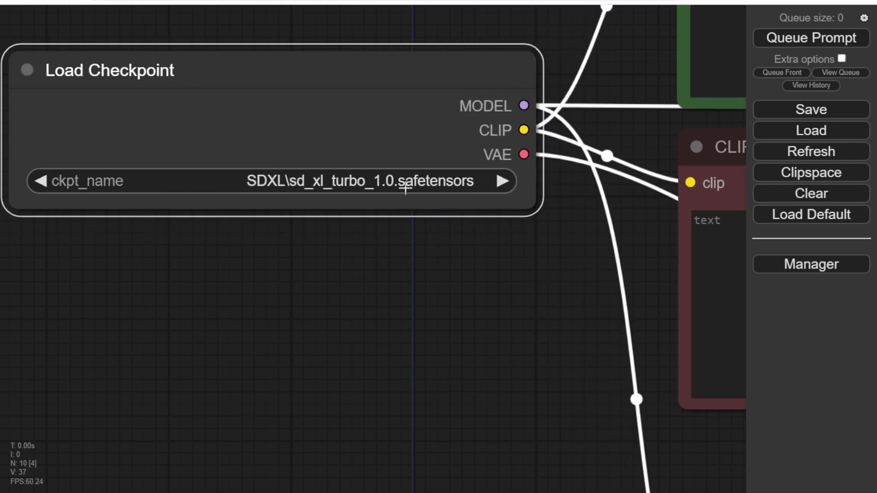
pyautogui.click(477, 265)
# Arrange SamplerCustom and VAE Decode, and place Preview Image beside SamplerCustom
pyautogui.scroll(-5, 484, 273)
pyautogui.moveTo(485, 279); pyautogui.dragTo(188, 293)
pyautogui.click(347, 92)
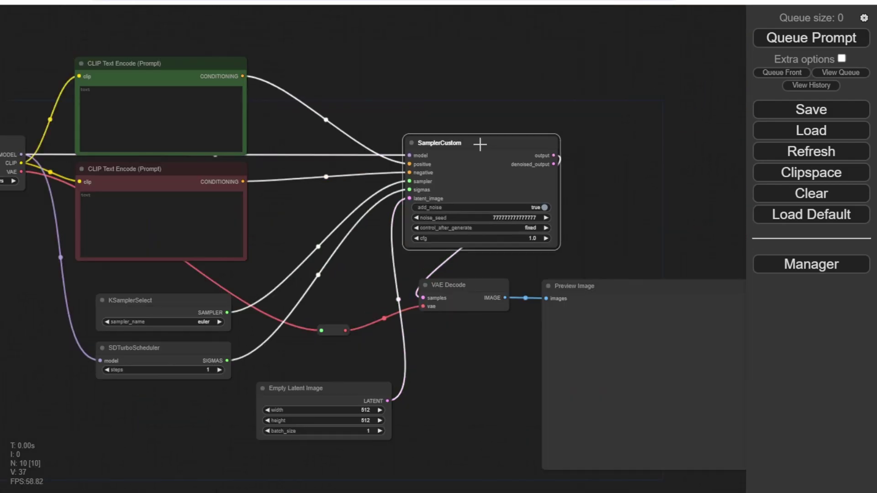
pyautogui.moveTo(460, 143); pyautogui.dragTo(408, 147)
pyautogui.moveTo(489, 289); pyautogui.dragTo(412, 273)
pyautogui.moveTo(601, 292); pyautogui.dragTo(564, 133)
pyautogui.moveTo(547, 102); pyautogui.dragTo(574, 99)
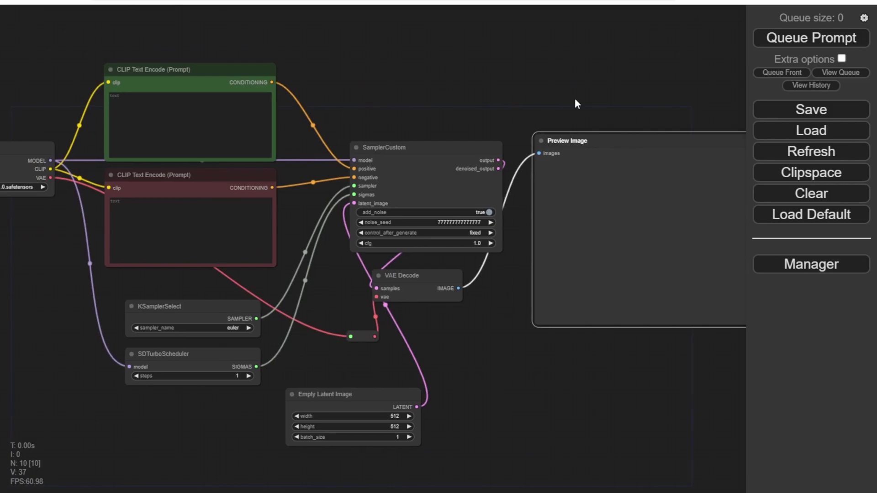
# Type 'Lion with a bear on the tree' in the green CLIP Text Encode, correcting the 'Loin' typo
pyautogui.click(173, 128)
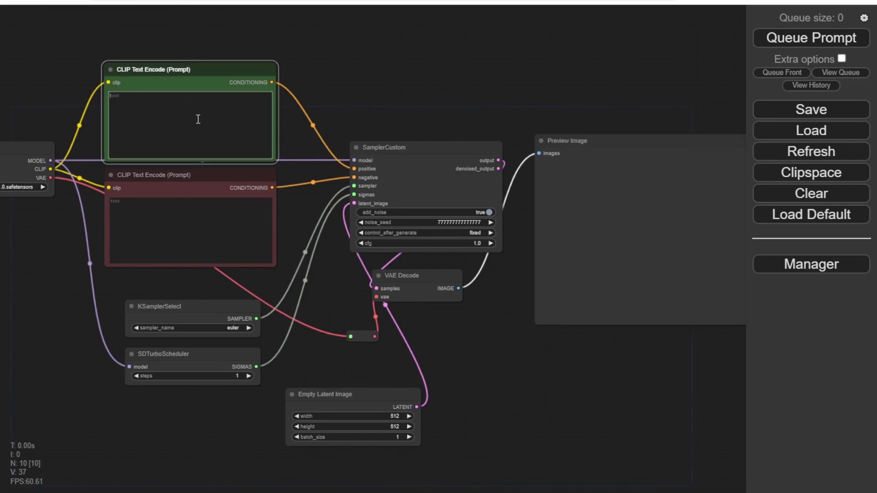
pyautogui.moveTo(349, 55); pyautogui.dragTo(503, 109)
pyautogui.scroll(10, 502, 109)
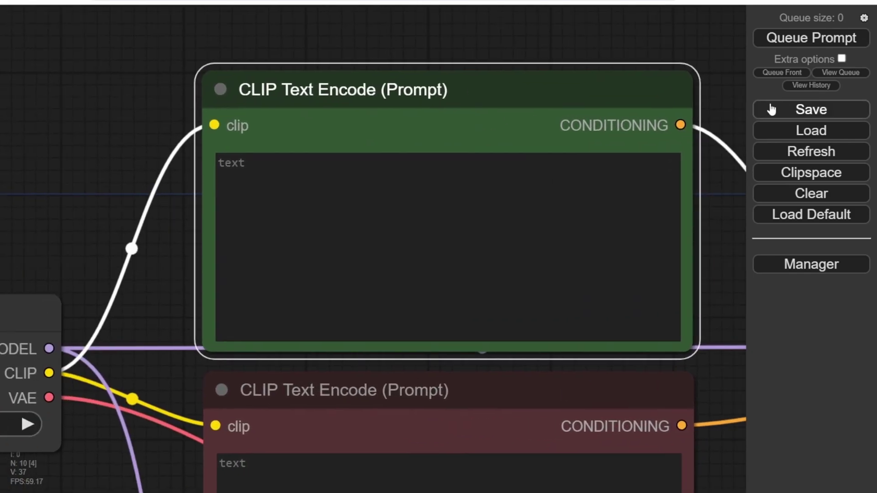
pyautogui.moveTo(684, 112); pyautogui.dragTo(601, 133)
pyautogui.click(193, 274)
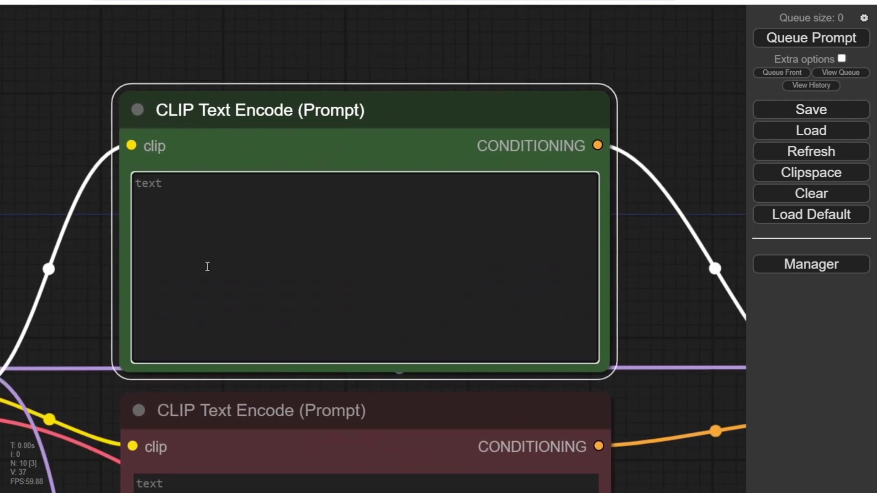
pyautogui.write('Loin on')
pyautogui.press('BackSpace')
pyautogui.press('BackSpace')
pyautogui.press('BackSpace')
pyautogui.press('BackSpace')
pyautogui.press('BackSpace')
pyautogui.write('ion with a ')
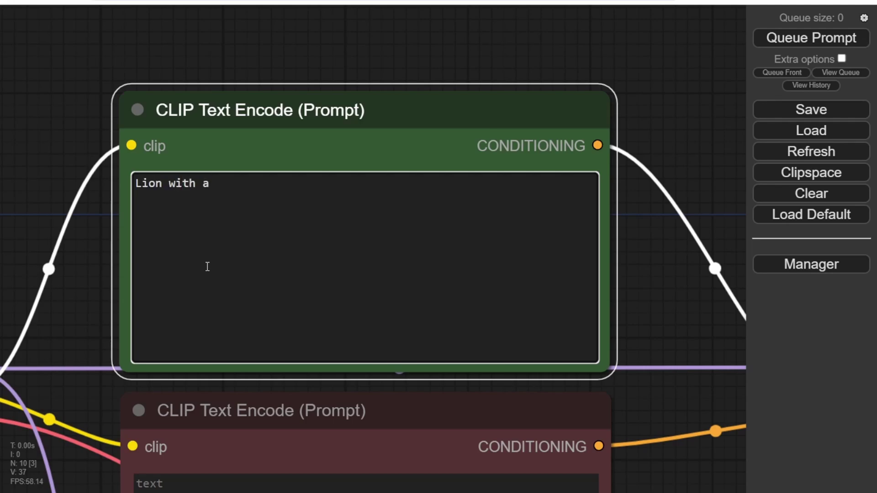
pyautogui.write('bear on the tree')
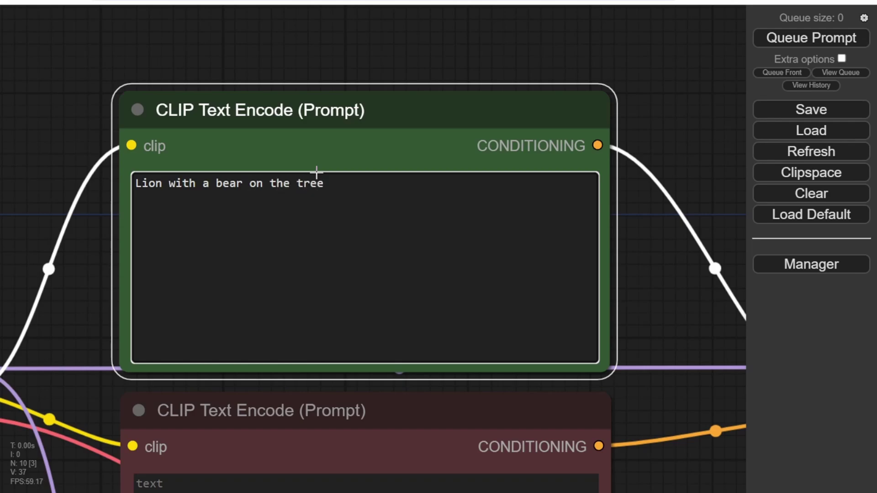
pyautogui.scroll(-5, 715, 84)
# Queue the workflow and view the generated lion-and-cub-on-a-branch image in Preview Image
pyautogui.moveTo(722, 92); pyautogui.dragTo(405, 53)
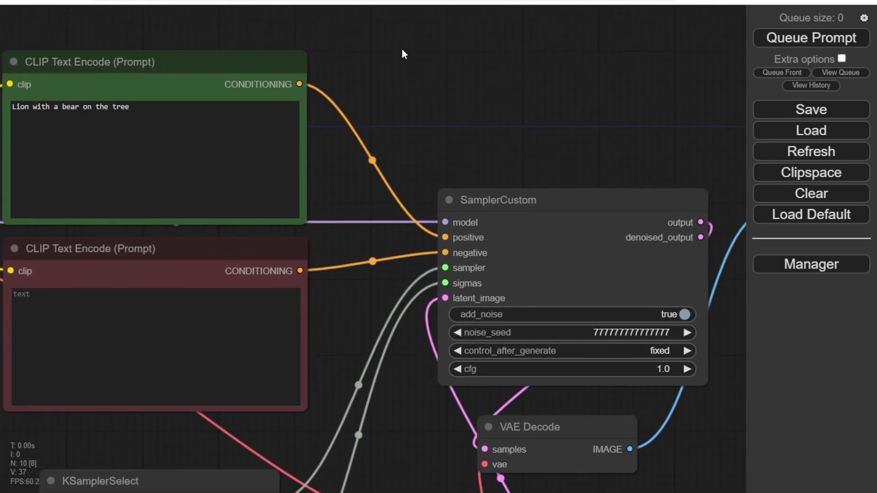
pyautogui.click(818, 41)
pyautogui.scroll(-3, 607, 151)
pyautogui.moveTo(607, 151)
pyautogui.mouseDown()
pyautogui.moveTo(411, 130)
pyautogui.moveTo(609, 134)
pyautogui.mouseUp()
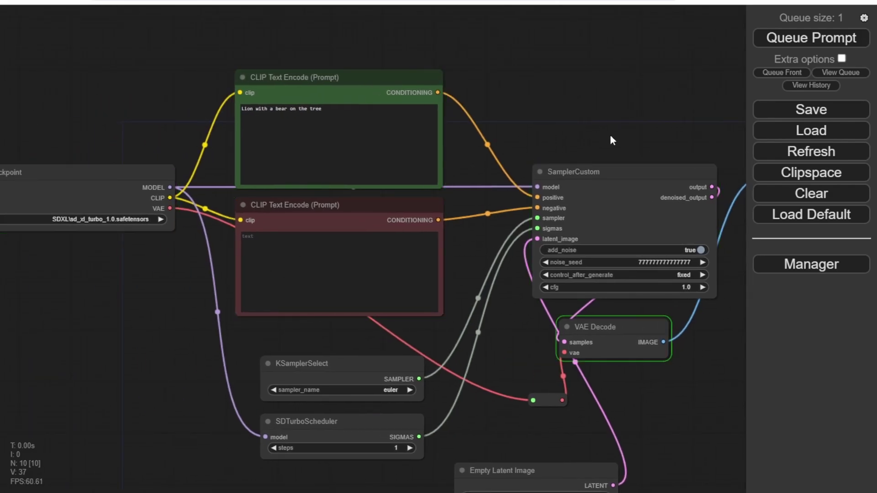
pyautogui.moveTo(609, 134); pyautogui.dragTo(192, 94)
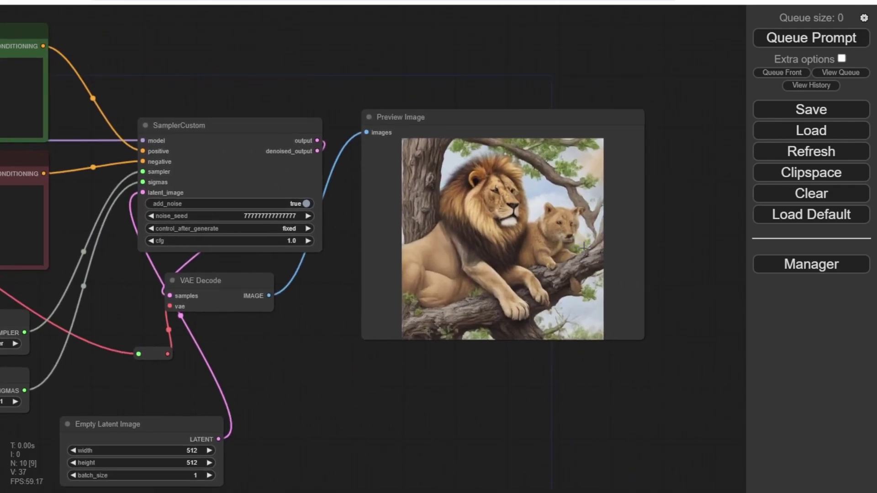
pyautogui.scroll(5, 651, 193)
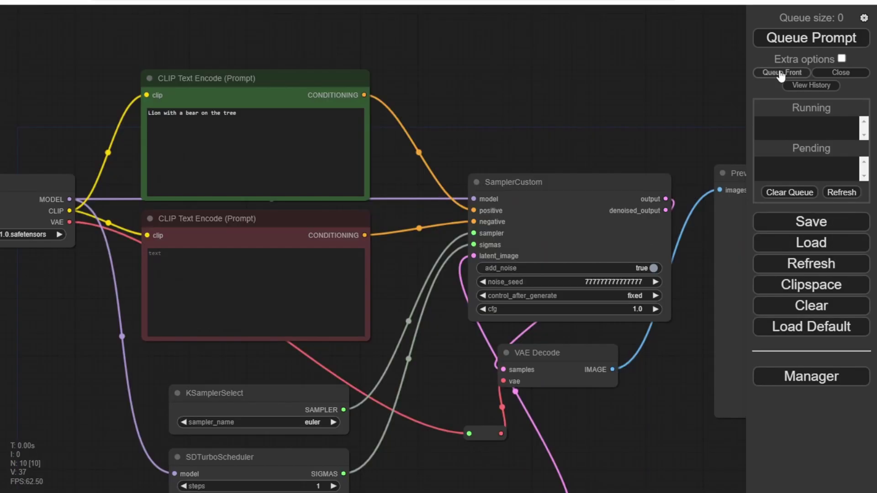
# Reveal Extra options to turn on Auto Queue, then begin editing the positive prompt
pyautogui.click(841, 59)
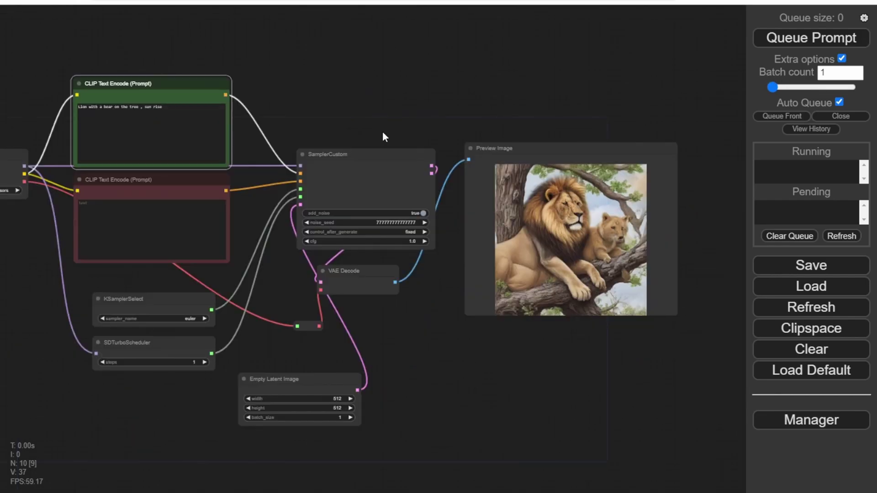
pyautogui.scroll(1, 382, 131)
pyautogui.click(176, 117)
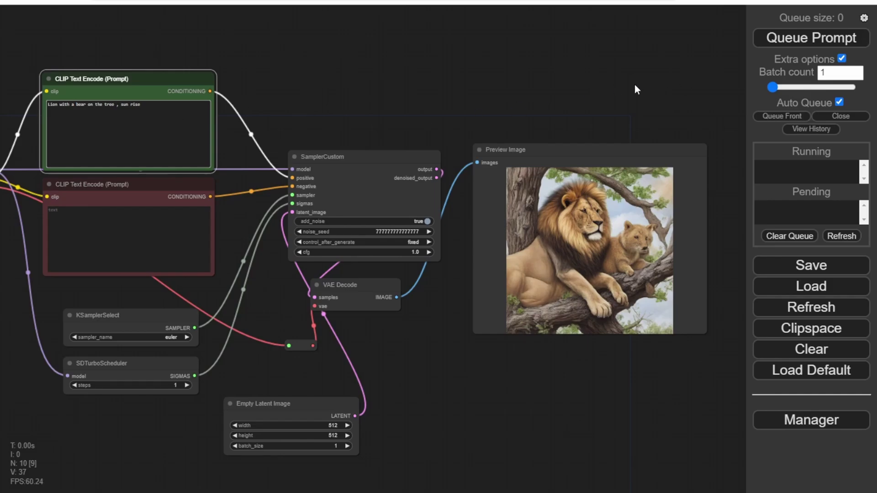
# Queue a new image and append ', a girl below the tree' to the positive prompt
pyautogui.click(782, 116)
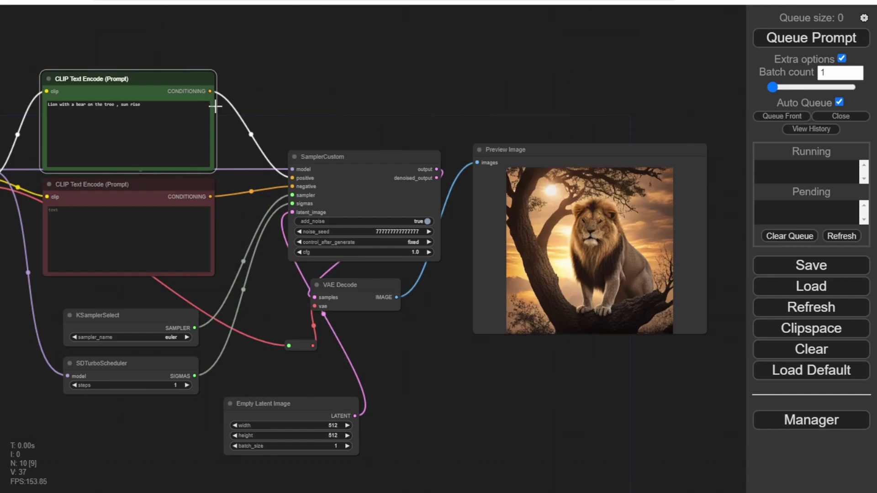
pyautogui.click(172, 114)
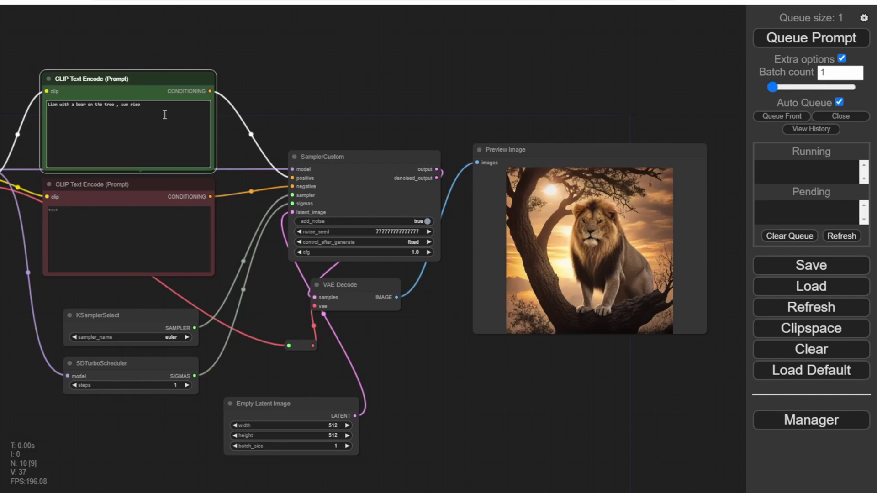
pyautogui.write(', a girl below the tree')
pyautogui.scroll(2, 315, 100)
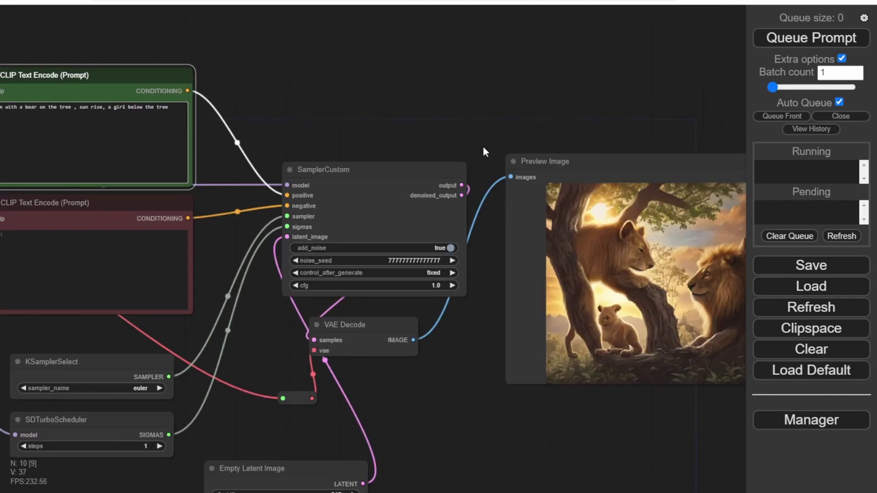
# Move Preview Image to the top centre with the positive and negative prompt nodes stacked beside it
pyautogui.moveTo(535, 100); pyautogui.dragTo(614, 175)
pyautogui.moveTo(669, 243); pyautogui.dragTo(395, 6)
pyautogui.moveTo(173, 119); pyautogui.dragTo(246, 206)
pyautogui.moveTo(246, 258); pyautogui.dragTo(263, 116)
pyautogui.moveTo(247, 388); pyautogui.dragTo(261, 257)
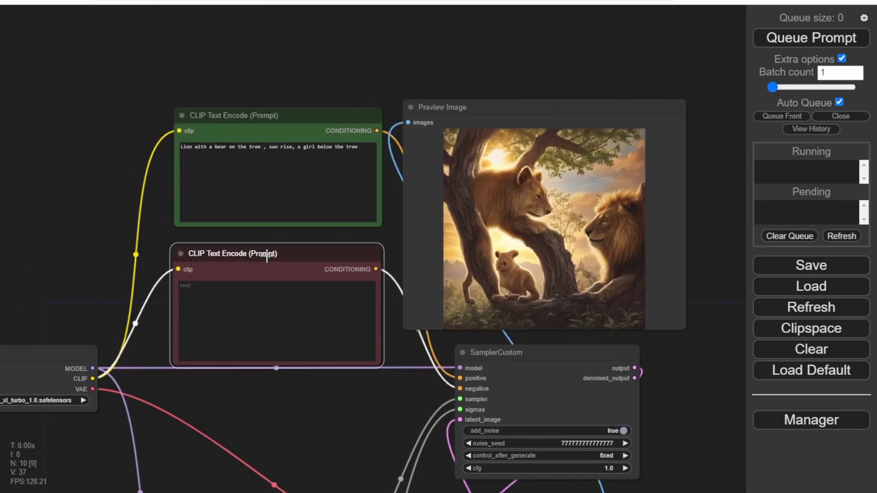
# Insert 'young' before 'girl' in the positive prompt
pyautogui.scroll(4, 388, 114)
pyautogui.click(352, 166)
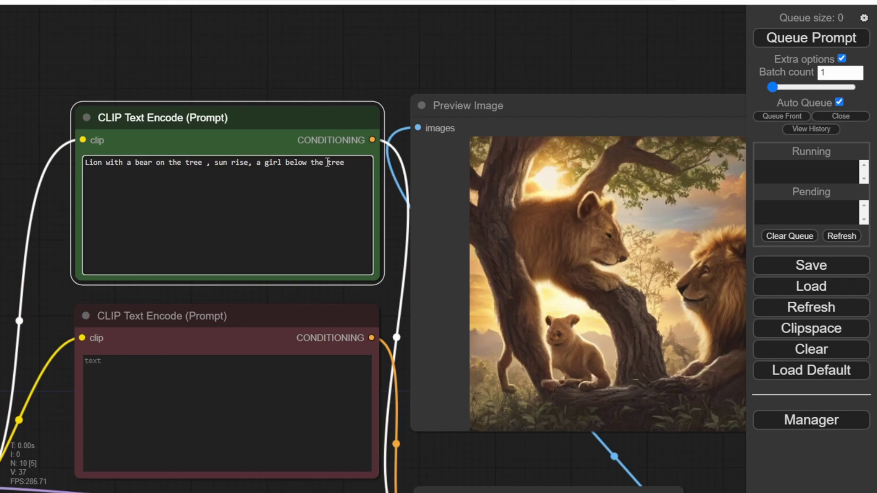
pyautogui.write('young')
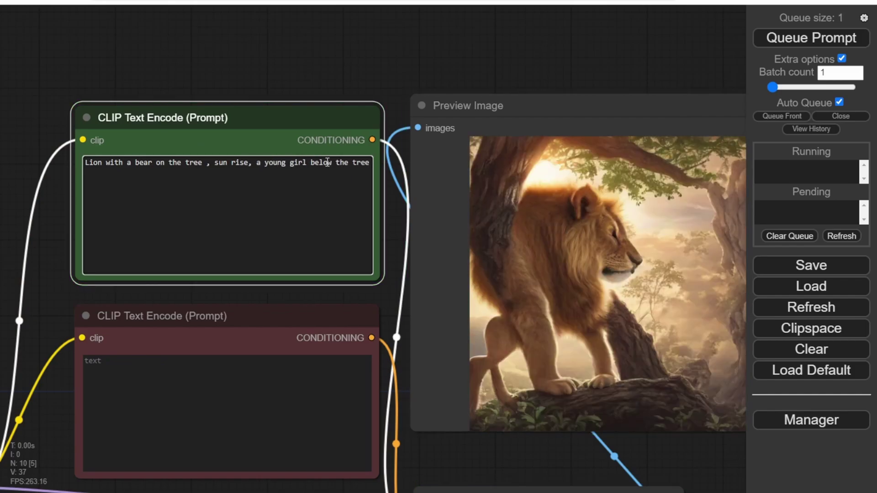
pyautogui.scroll(-3, 414, 92)
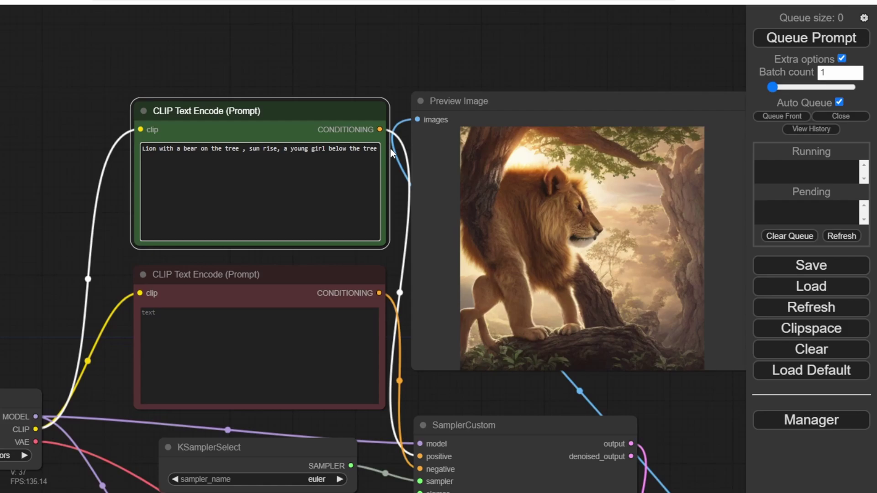
# Trim the positive prompt back to 'Lion' and add 'and a wolf'
pyautogui.press('BackSpace')
pyautogui.press('BackSpace')
pyautogui.press('BackSpace')
pyautogui.press('BackSpace')
pyautogui.press('BackSpace')
pyautogui.press('BackSpace')
pyautogui.press('BackSpace')
pyautogui.press('BackSpace')
pyautogui.press('BackSpace')
pyautogui.press('BackSpace')
pyautogui.press('BackSpace')
pyautogui.press('BackSpace')
pyautogui.press('BackSpace')
pyautogui.press('BackSpace')
pyautogui.press('BackSpace')
pyautogui.press('BackSpace')
pyautogui.press('BackSpace')
pyautogui.press('BackSpace')
pyautogui.press('BackSpace')
pyautogui.press('BackSpace')
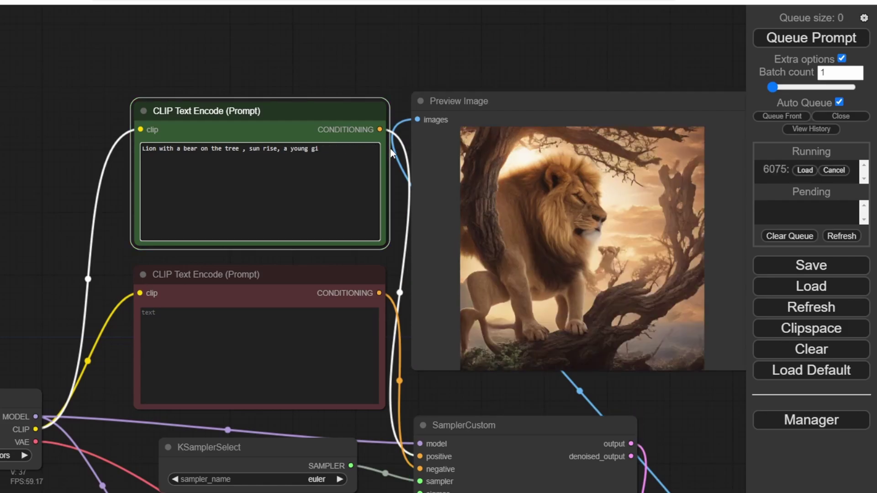
pyautogui.press('BackSpace')
pyautogui.press('BackSpace')
pyautogui.press('BackSpace')
pyautogui.press('BackSpace')
pyautogui.press('BackSpace')
pyautogui.press('BackSpace')
pyautogui.press('BackSpace')
pyautogui.press('BackSpace')
pyautogui.press('BackSpace')
pyautogui.press('BackSpace')
pyautogui.press('BackSpace')
pyautogui.press('BackSpace')
pyautogui.press('BackSpace')
pyautogui.press('BackSpace')
pyautogui.press('BackSpace')
pyautogui.press('BackSpace')
pyautogui.press('BackSpace')
pyautogui.press('BackSpace')
pyautogui.press('BackSpace')
pyautogui.press('BackSpace')
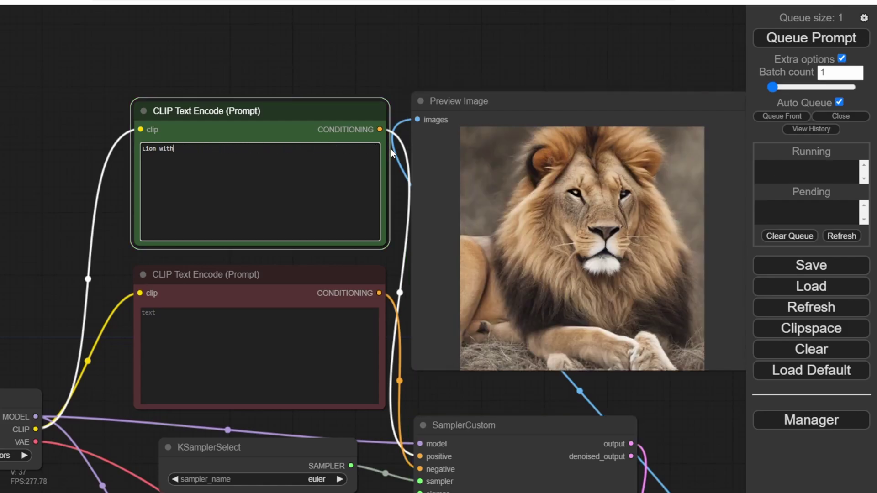
pyautogui.press('BackSpace')
pyautogui.press('BackSpace')
pyautogui.press('BackSpace')
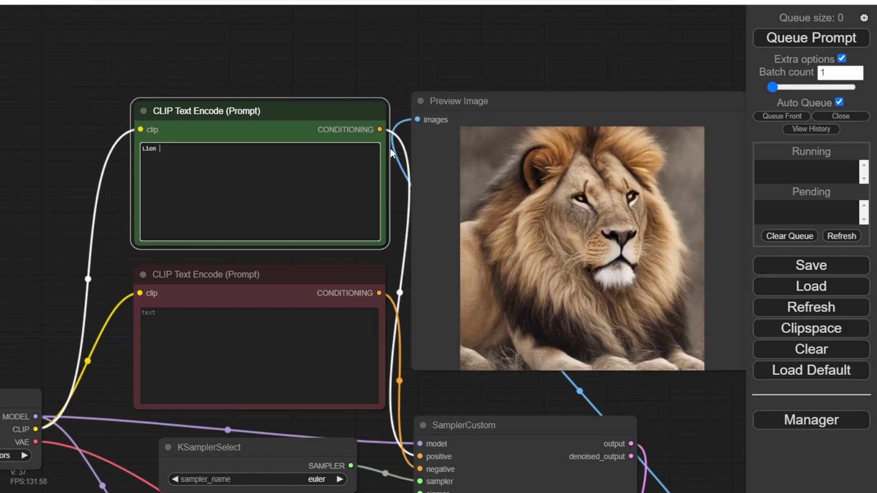
pyautogui.write('and a ')
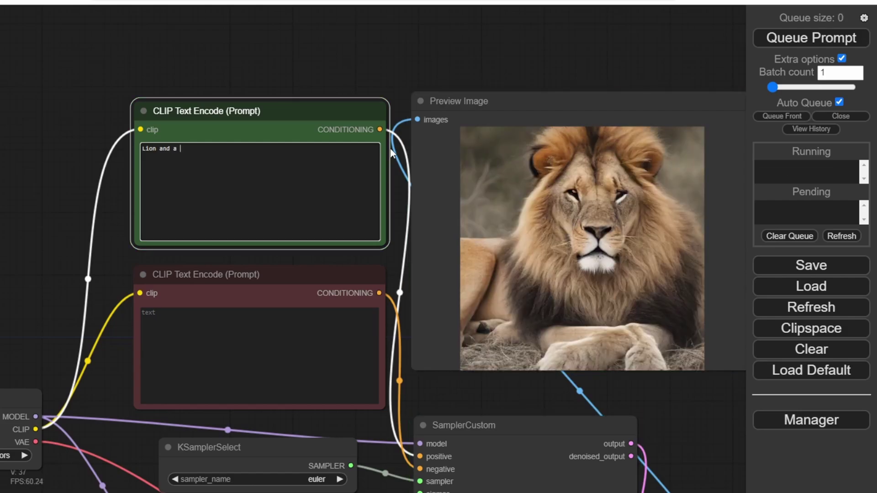
pyautogui.write('wolf')
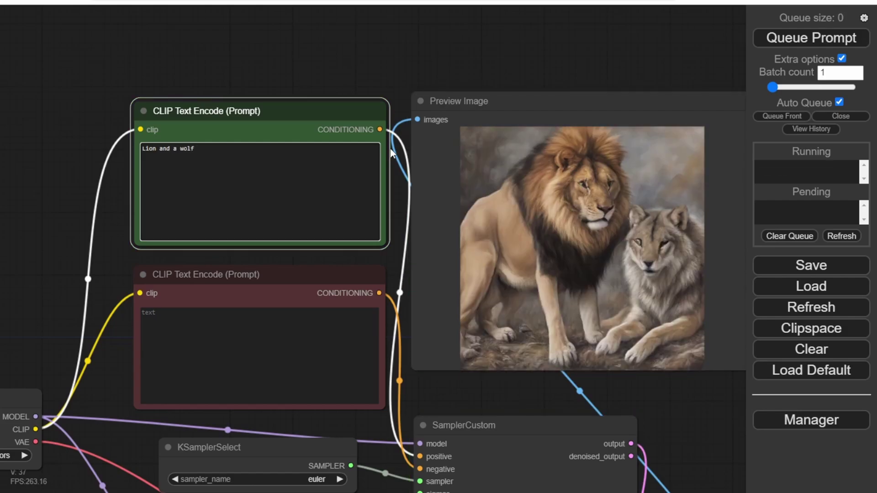
# Add 'high res, 32k, UHD, ultra realistic,' and a 'tiger on the tree' line, deleting 'Lion and a wolf'
pyautogui.write(', high res, 32k, UHD, ultra realistic,')
pyautogui.press('Return')
pyautogui.write('tiger on the tree')
pyautogui.press('Return')
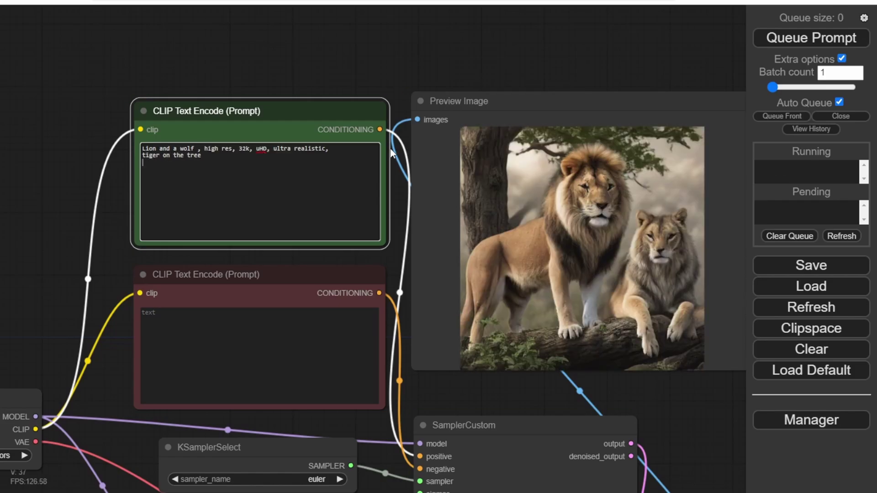
pyautogui.moveTo(142, 148); pyautogui.dragTo(201, 149)
pyautogui.press('BackSpace')
# Replace the 'tiger on the tree' line with 'zombie, blue eye, (side view)'
pyautogui.scroll(5, 418, 68)
pyautogui.scroll(-7, 347, 73)
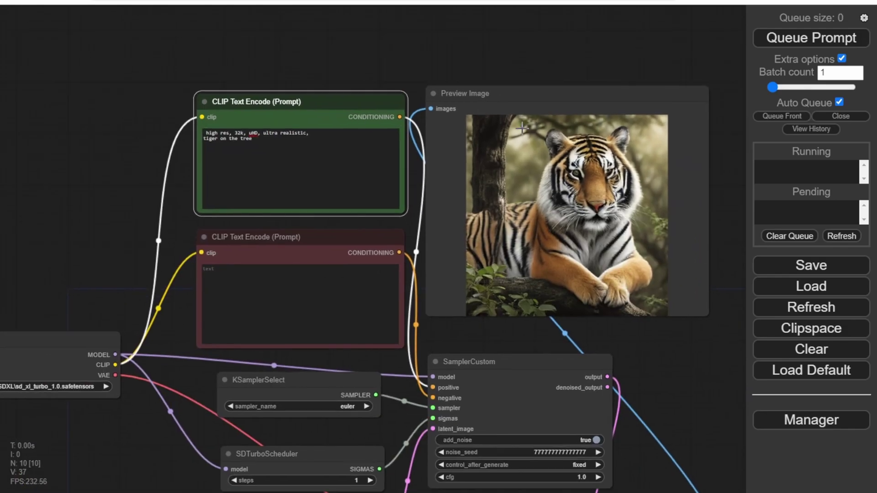
pyautogui.scroll(2, 274, 55)
pyautogui.scroll(-1, 251, 53)
pyautogui.tripleClick(182, 141)
pyautogui.write('zomvi')
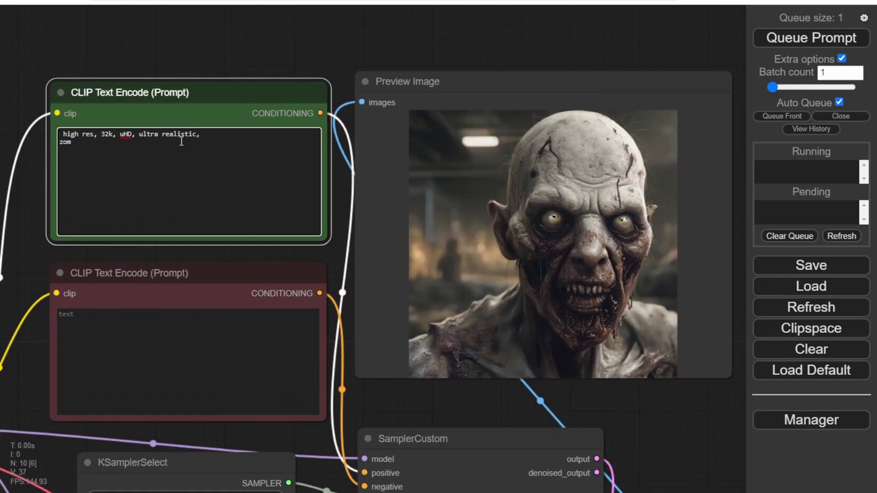
pyautogui.press('BackSpace')
pyautogui.press('BackSpace')
pyautogui.write('bi')
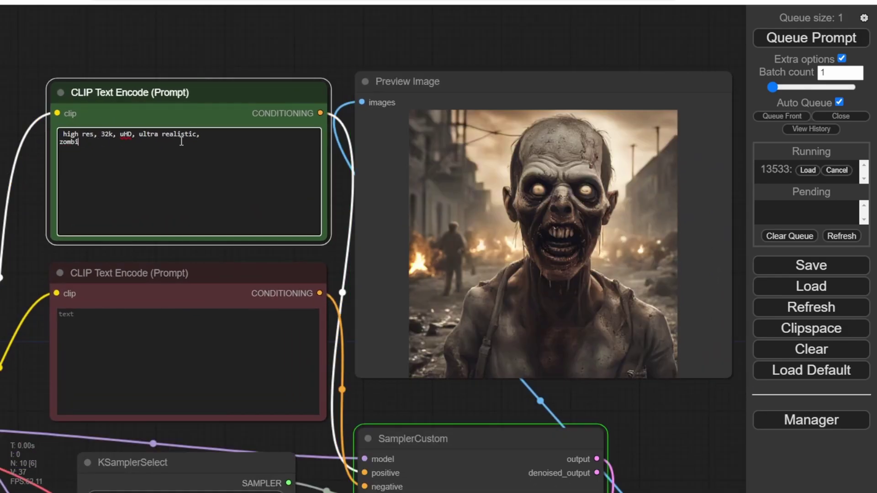
pyautogui.write('e, ')
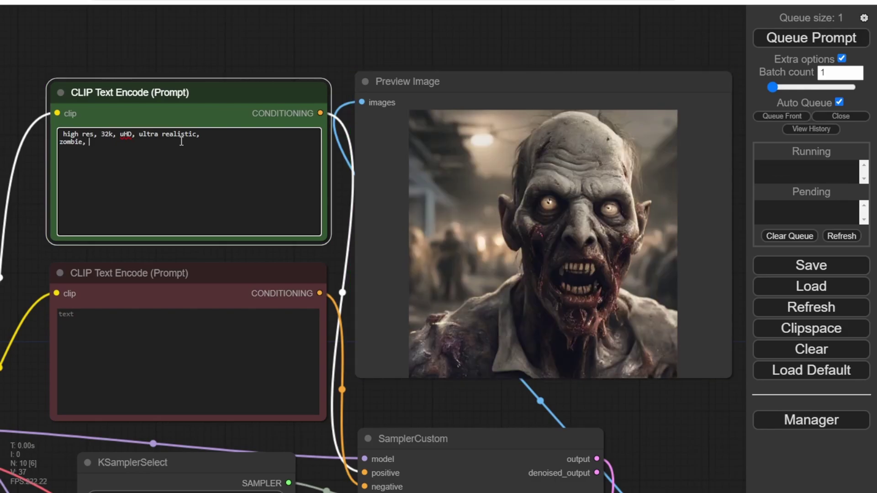
pyautogui.write('blue ')
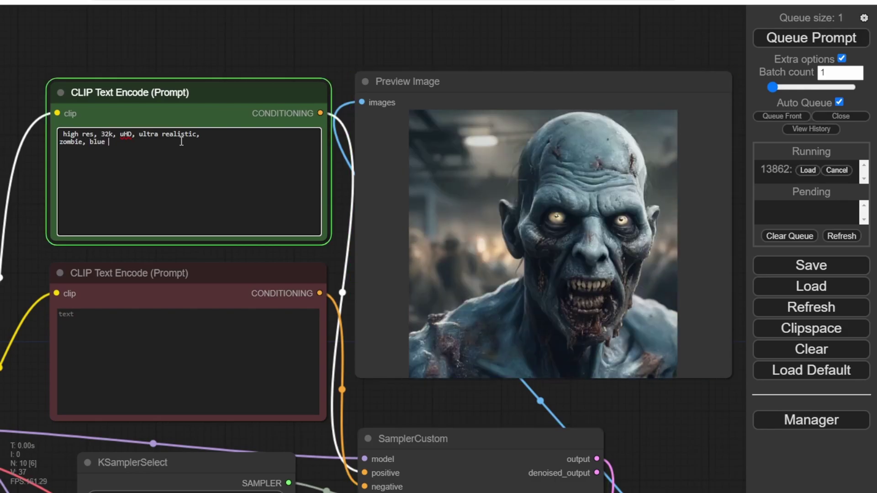
pyautogui.write('eye')
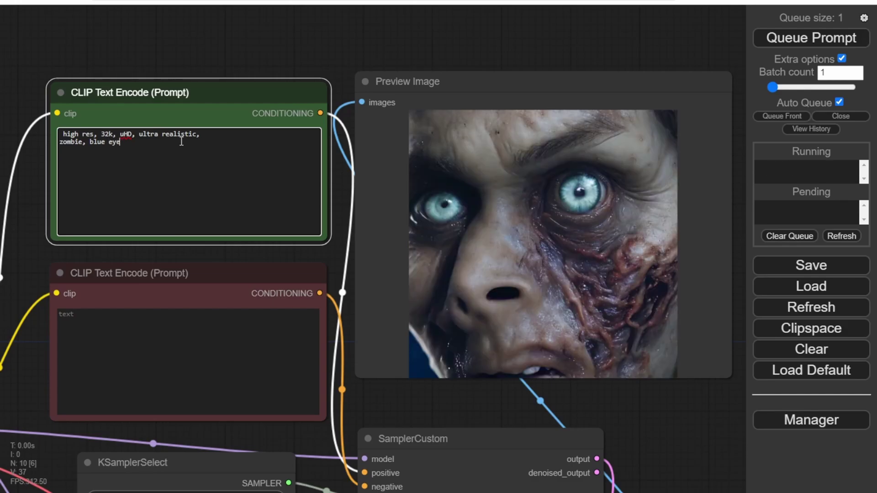
pyautogui.write(',')
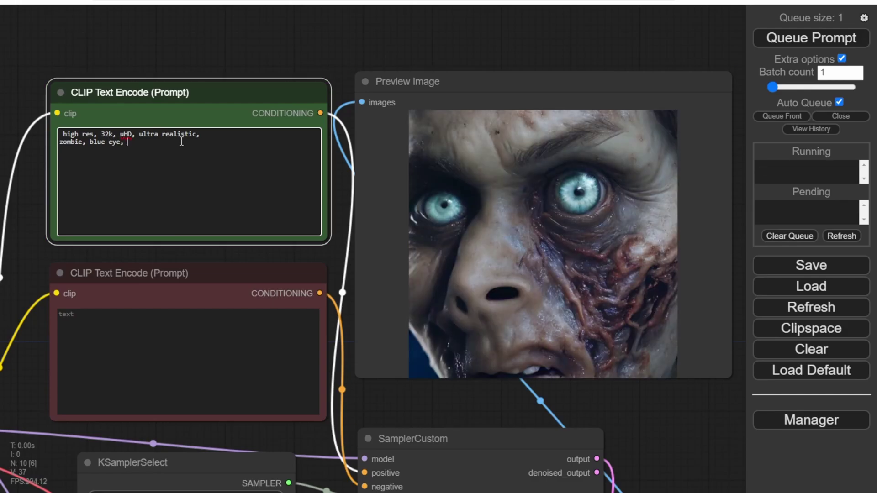
pyautogui.write(' (side view')
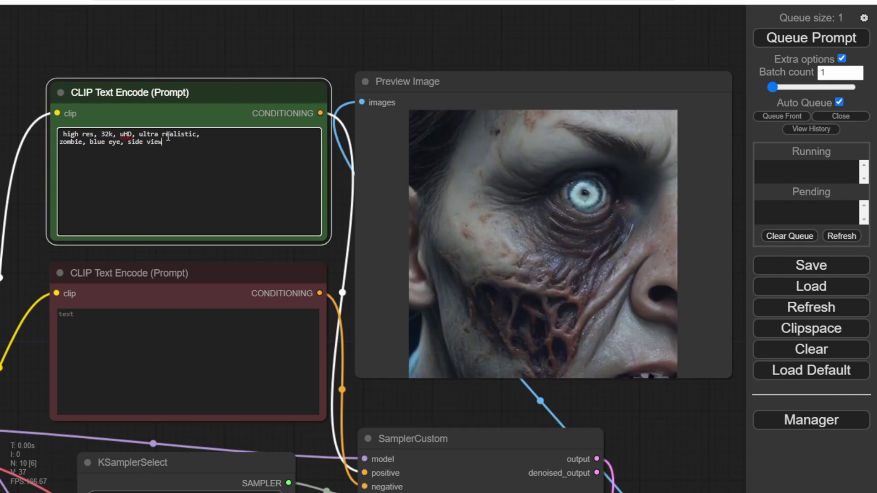
pyautogui.write(')')
pyautogui.hotkey('ctrl', 'Left')
pyautogui.hotkey('ctrl', 'Left')
pyautogui.write('(')
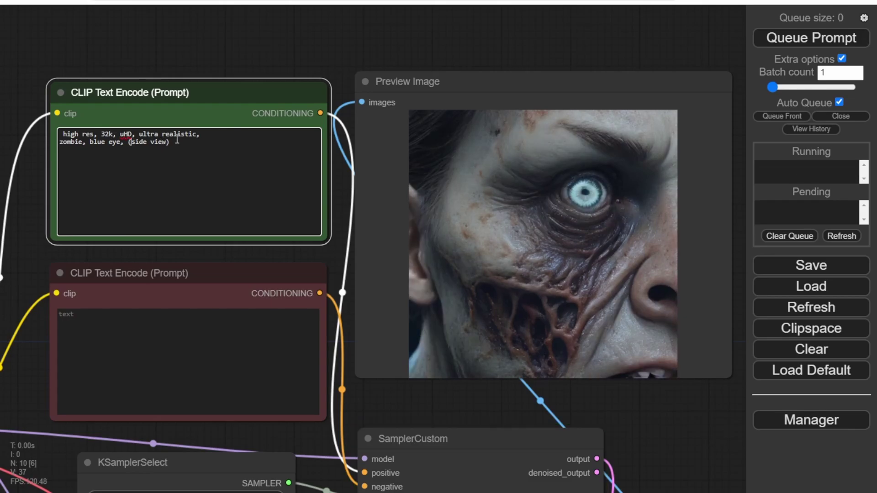
# Try colour words at the prompt's end, adding ', red dress' then trimming it to 'red'
pyautogui.click(191, 145)
pyautogui.write(',')
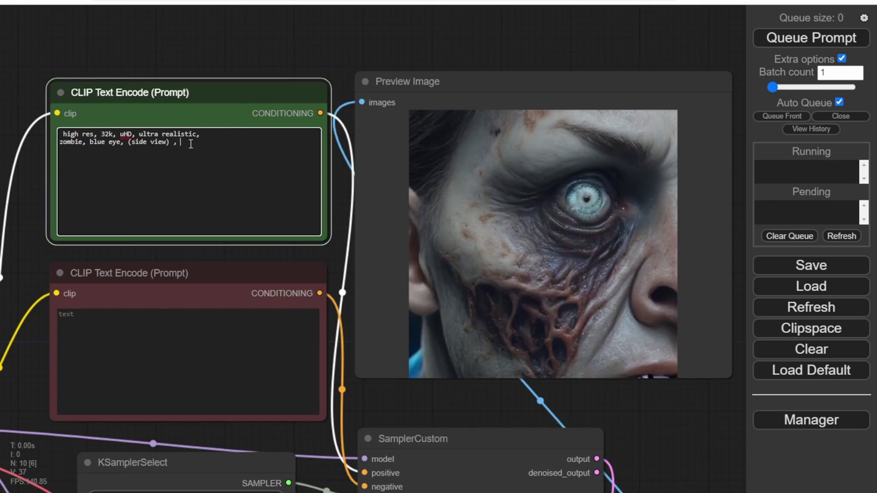
pyautogui.write(' red dre')
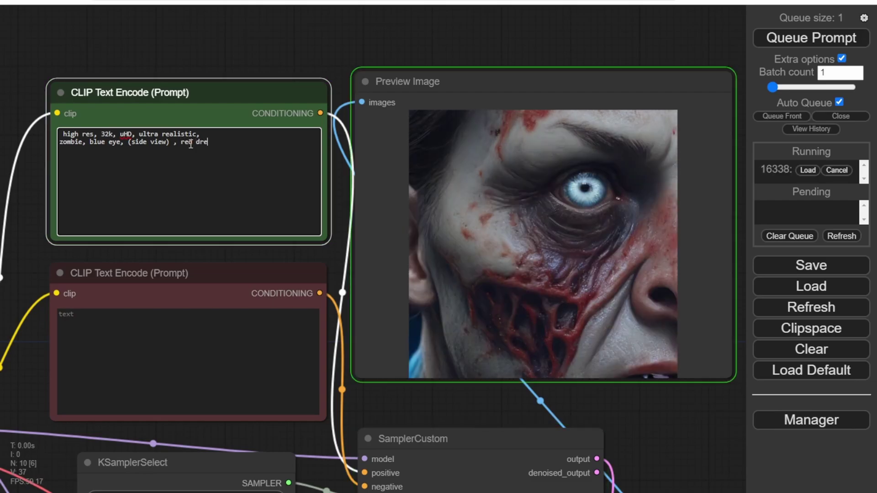
pyautogui.write('ss')
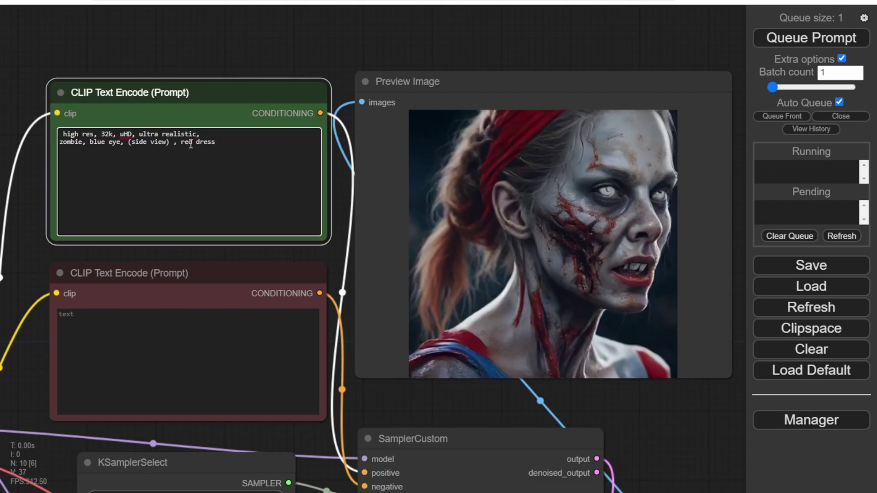
pyautogui.press('BackSpace')
pyautogui.press('BackSpace')
pyautogui.press('BackSpace')
pyautogui.press('BackSpace')
pyautogui.press('BackSpace')
pyautogui.press('BackSpace')
pyautogui.press('BackSpace')
pyautogui.press('BackSpace')
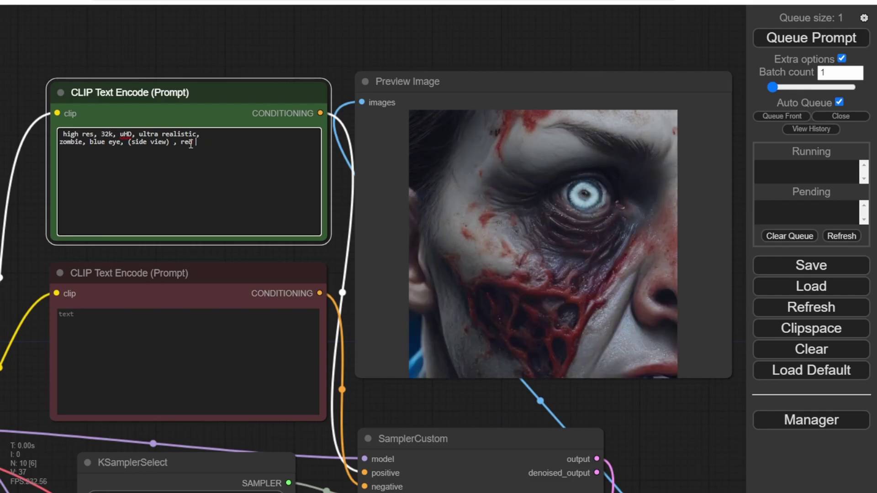
pyautogui.write('red')
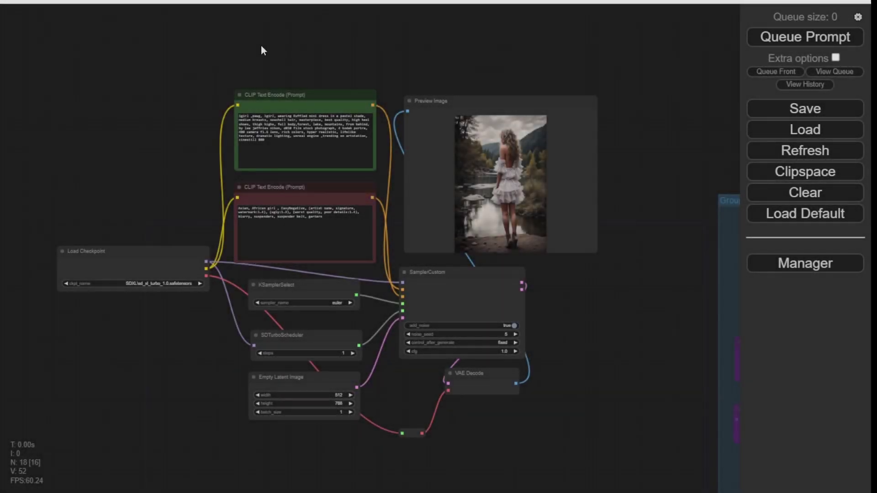
# Set the SamplerCustom noise_seed to 1 and queue a new generation
pyautogui.scroll(5, 155, 193)
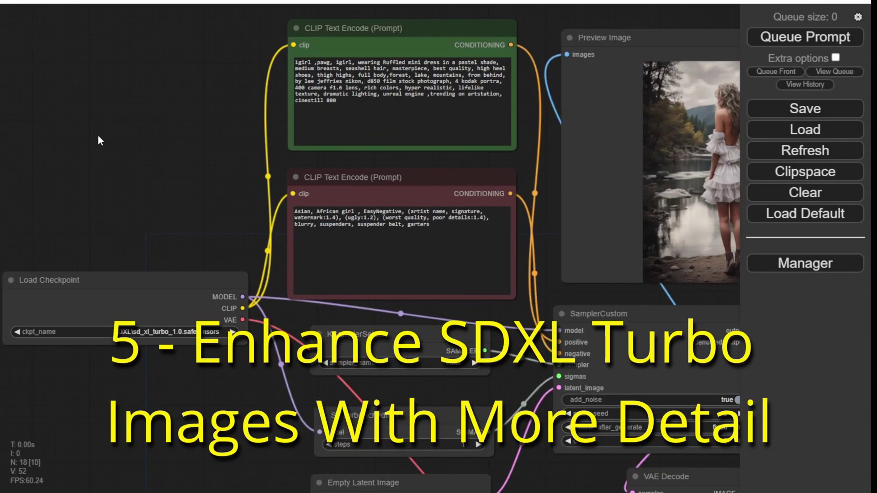
pyautogui.moveTo(624, 7); pyautogui.dragTo(351, 52)
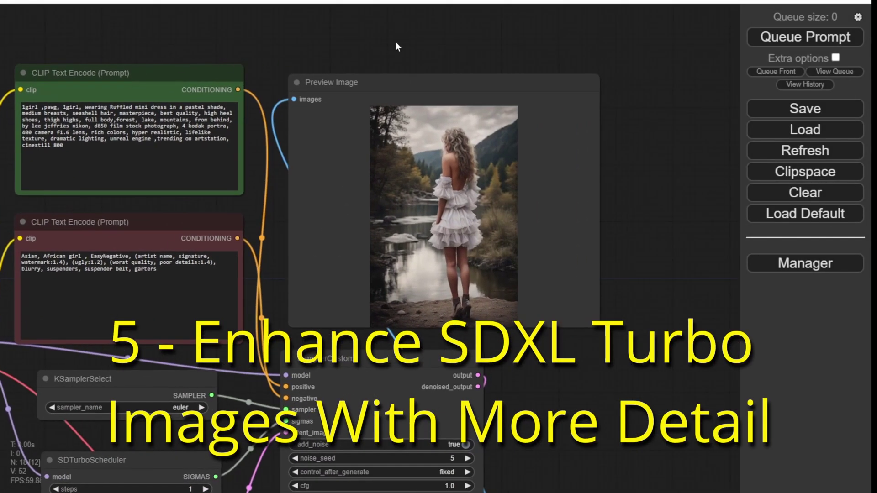
pyautogui.scroll(3, 672, 269)
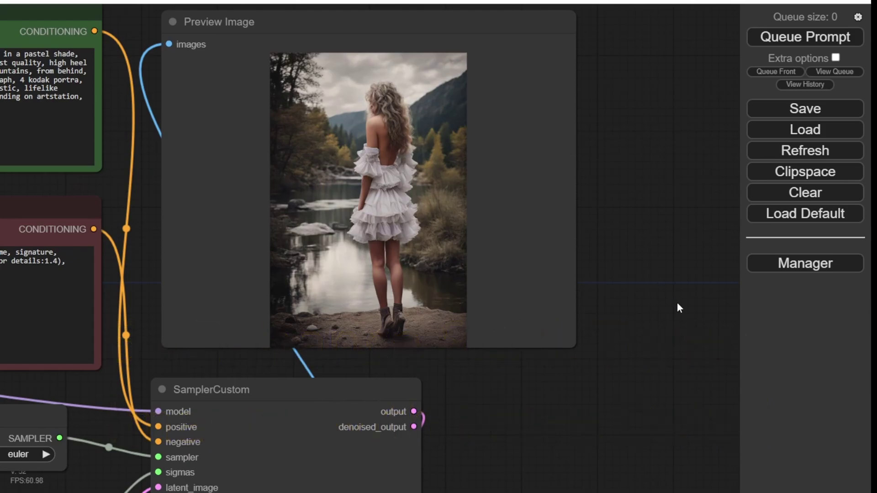
pyautogui.scroll(-3, 640, 313)
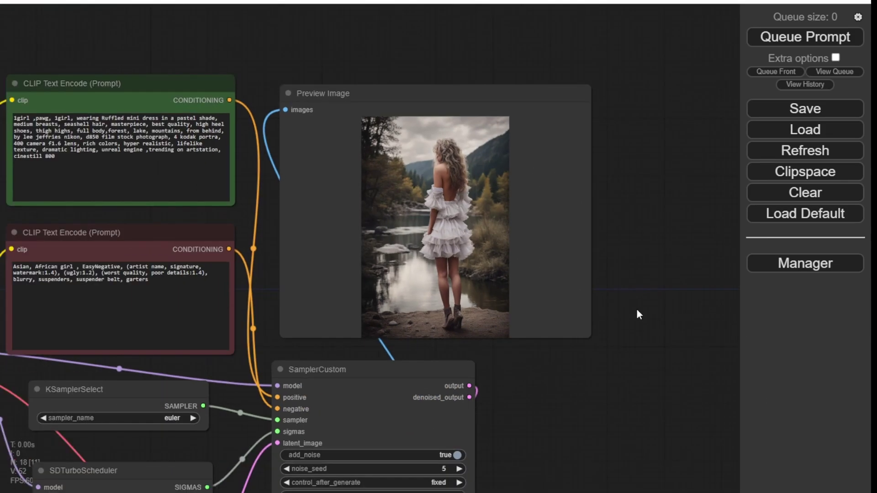
pyautogui.moveTo(566, 421); pyautogui.dragTo(572, 293)
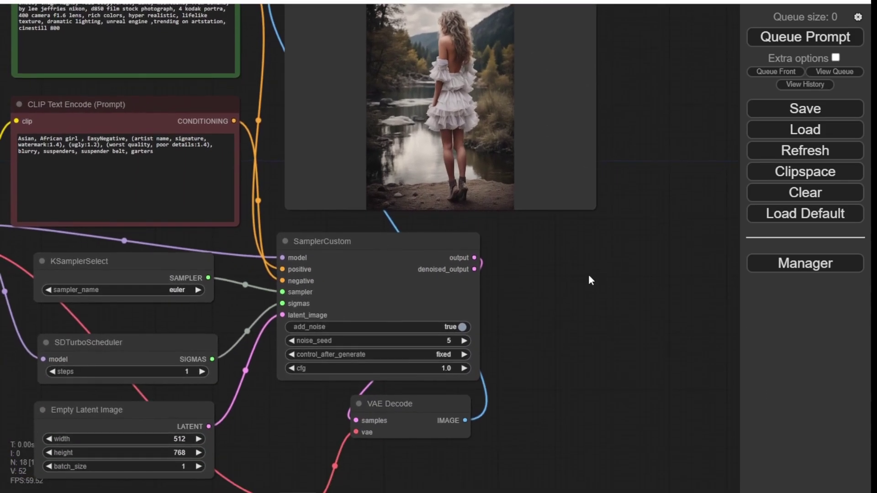
pyautogui.click(447, 340)
pyautogui.press('BackSpace')
pyautogui.write('1')
pyautogui.click(658, 339)
pyautogui.click(798, 36)
# Save the newly generated image from the Preview Image node
pyautogui.moveTo(669, 149); pyautogui.dragTo(750, 309)
pyautogui.scroll(7, 663, 224)
pyautogui.scroll(-2, 667, 289)
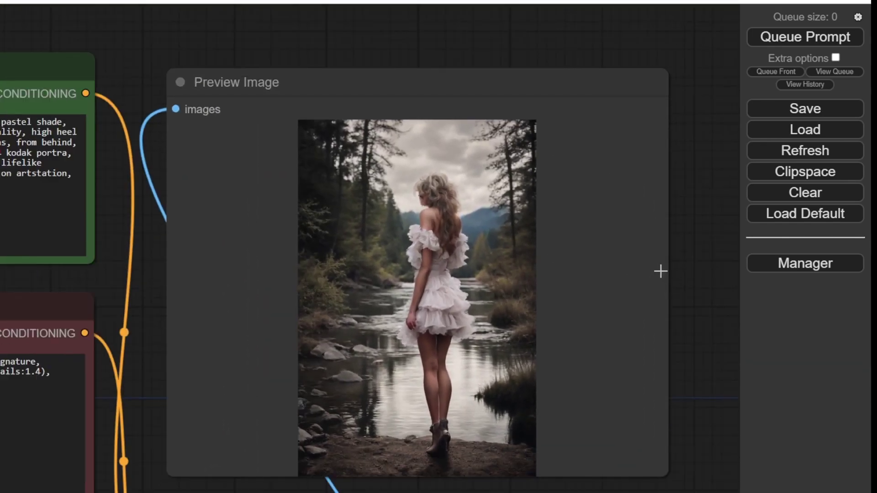
pyautogui.rightClick(422, 180)
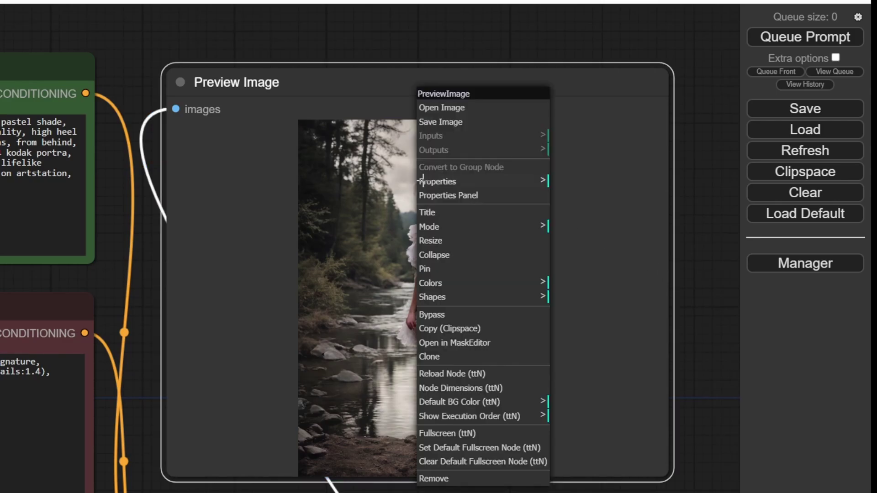
pyautogui.click(465, 122)
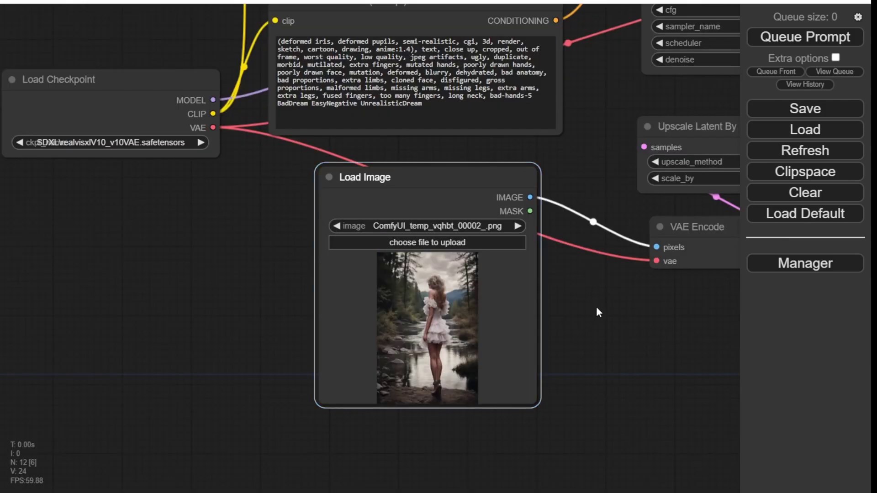
# Widen Load Checkpoint so the full realvisxlV10_v10VAE model name shows and move it left
pyautogui.click(599, 314)
pyautogui.moveTo(599, 316); pyautogui.dragTo(510, 384)
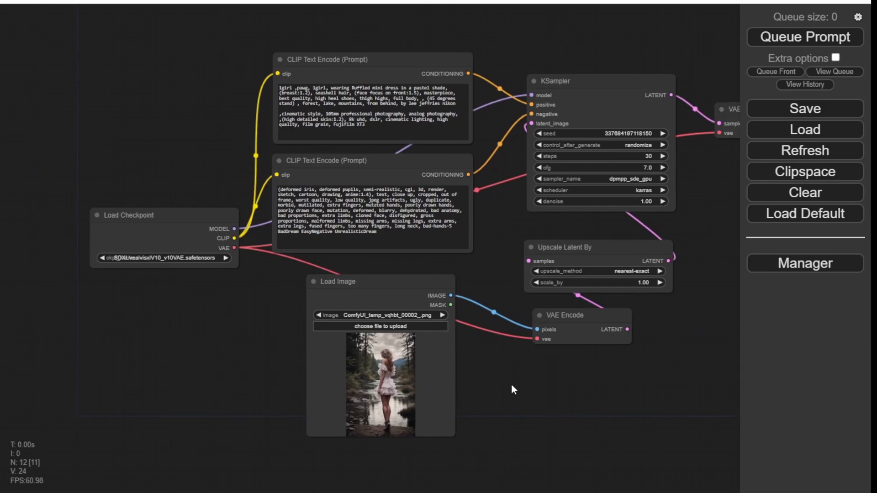
pyautogui.scroll(3, 500, 398)
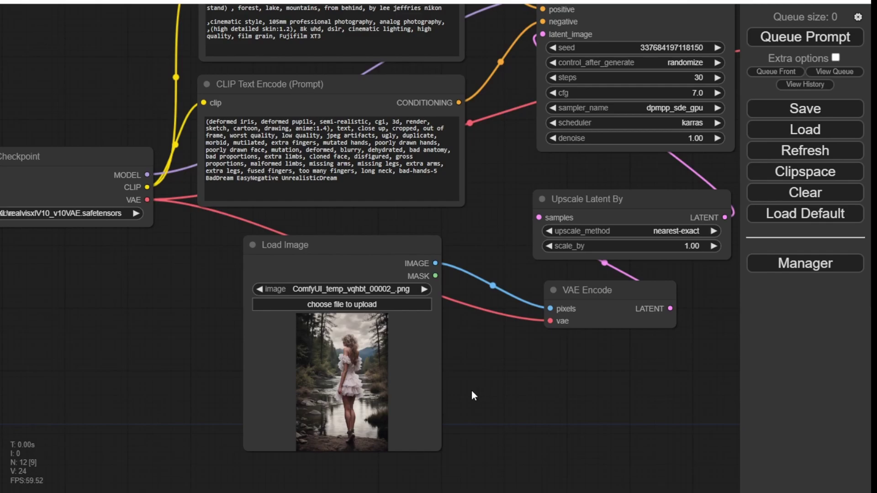
pyautogui.scroll(-1, 472, 389)
pyautogui.moveTo(152, 270); pyautogui.dragTo(278, 326)
pyautogui.scroll(3, 271, 327)
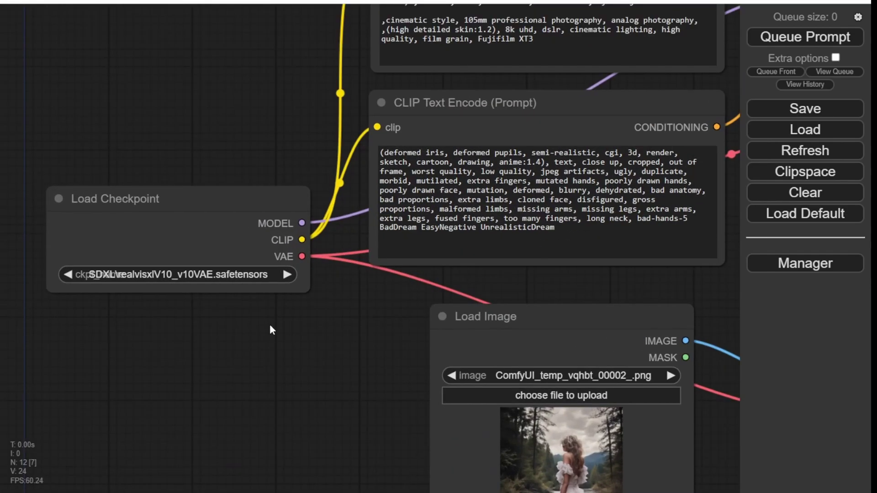
pyautogui.moveTo(299, 290); pyautogui.dragTo(347, 293)
pyautogui.moveTo(238, 196); pyautogui.dragTo(172, 190)
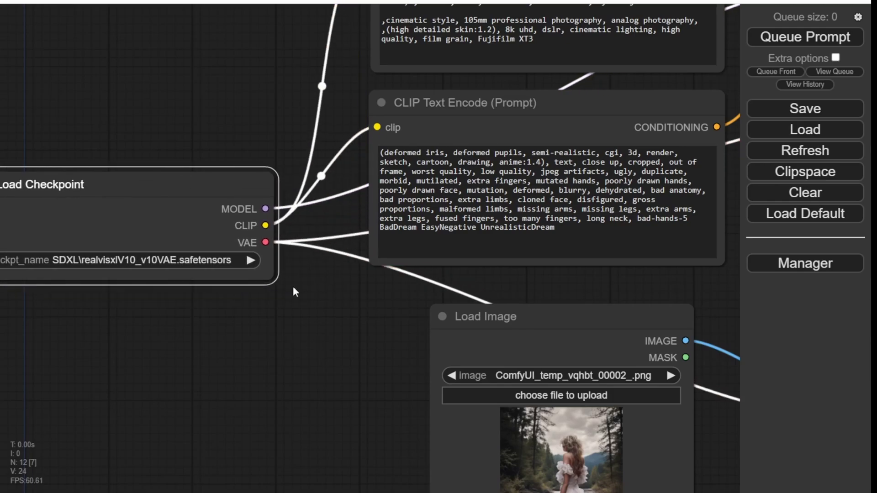
# Bring KSampler and VAE Decode into view and queue the img2img graph with Ctrl+Enter
pyautogui.moveTo(325, 345); pyautogui.dragTo(161, 334)
pyautogui.scroll(-2, 160, 334)
pyautogui.moveTo(475, 294); pyautogui.dragTo(278, 330)
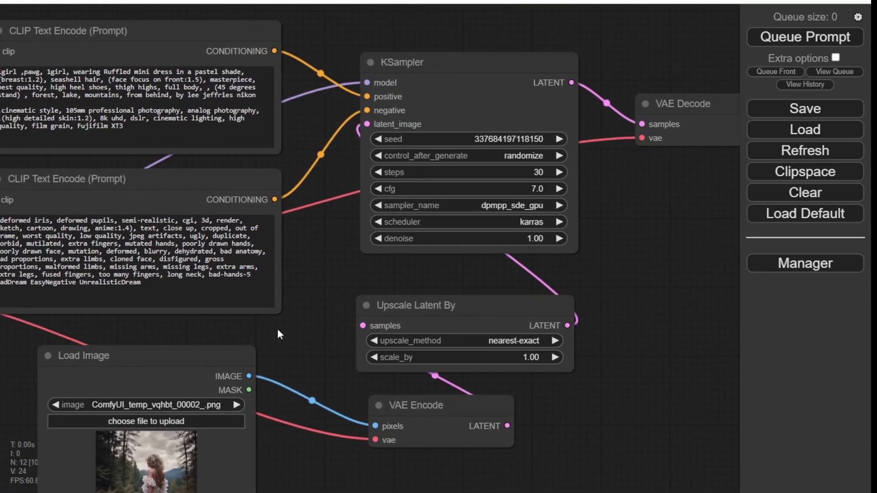
pyautogui.hotkey('ctrl', 'Return')
pyautogui.moveTo(634, 223); pyautogui.dragTo(676, 251)
pyautogui.scroll(-1, 410, 327)
pyautogui.scroll(-3, 410, 328)
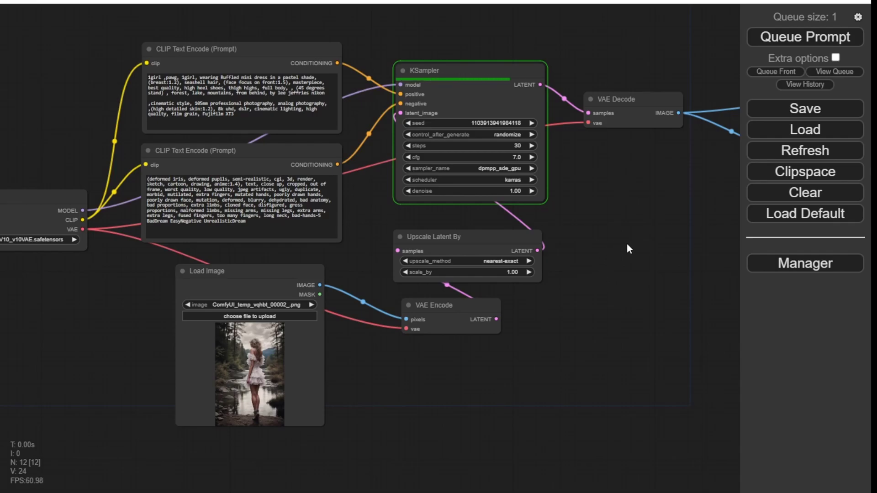
# Inspect the pink-haired, teal-dress preview beside its upscaled copy, then return to KSampler
pyautogui.moveTo(638, 248); pyautogui.dragTo(305, 243)
pyautogui.scroll(-3, 315, 242)
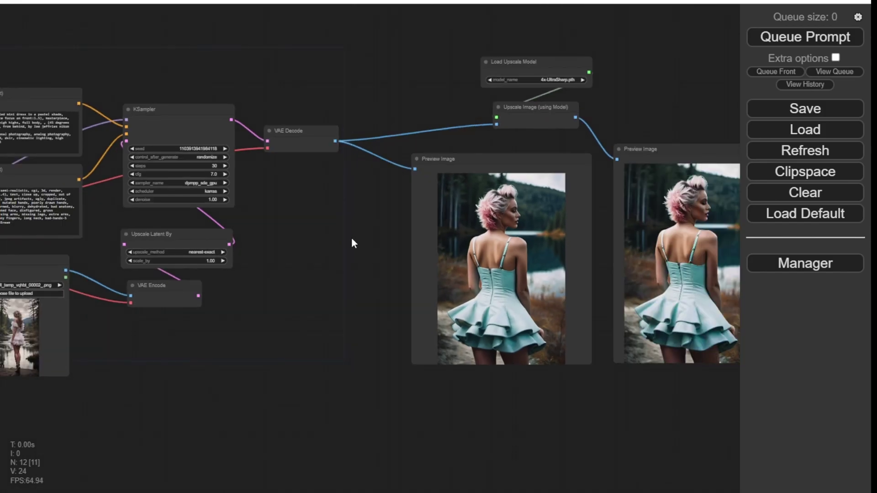
pyautogui.moveTo(355, 238); pyautogui.dragTo(229, 239)
pyautogui.scroll(4, 182, 245)
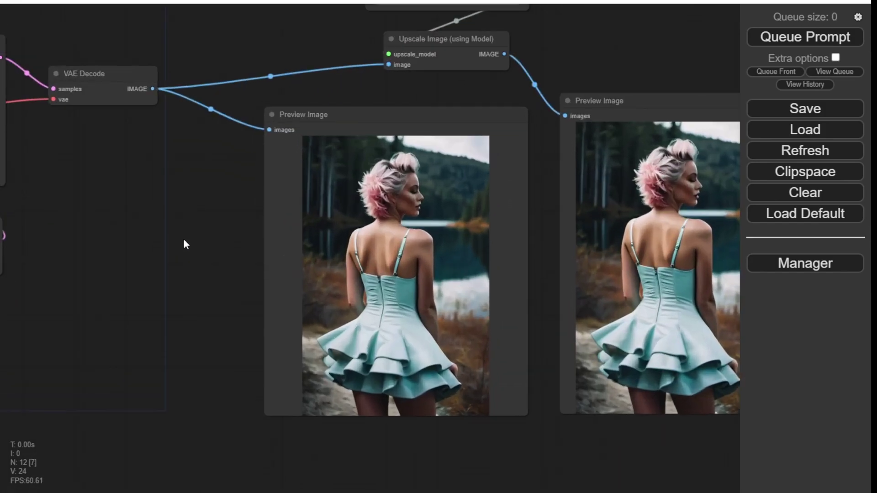
pyautogui.scroll(3, 184, 241)
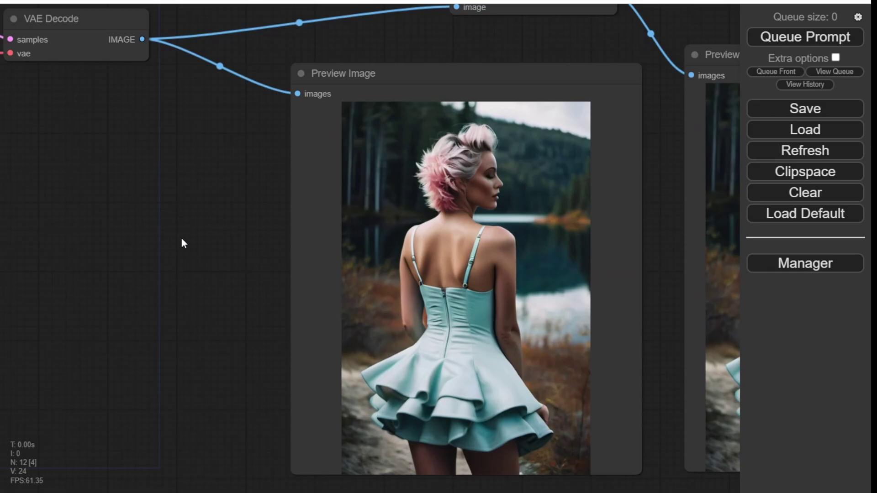
pyautogui.scroll(-4, 182, 239)
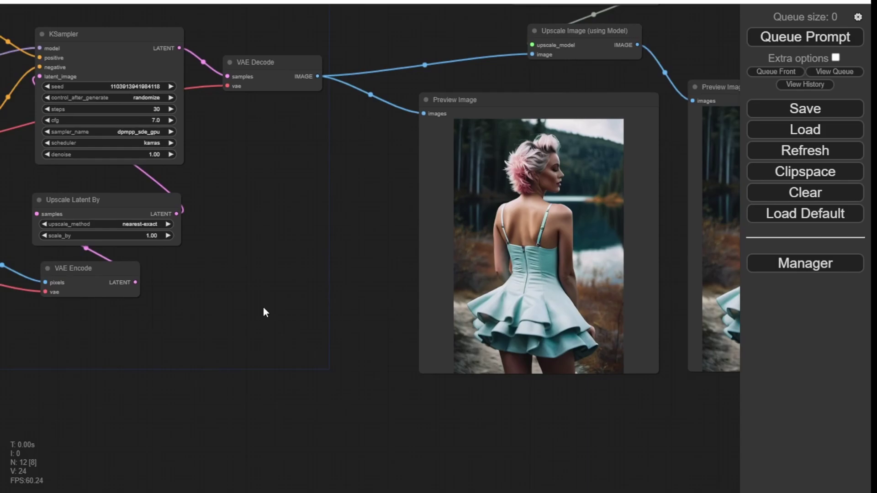
pyautogui.moveTo(264, 309); pyautogui.dragTo(274, 309)
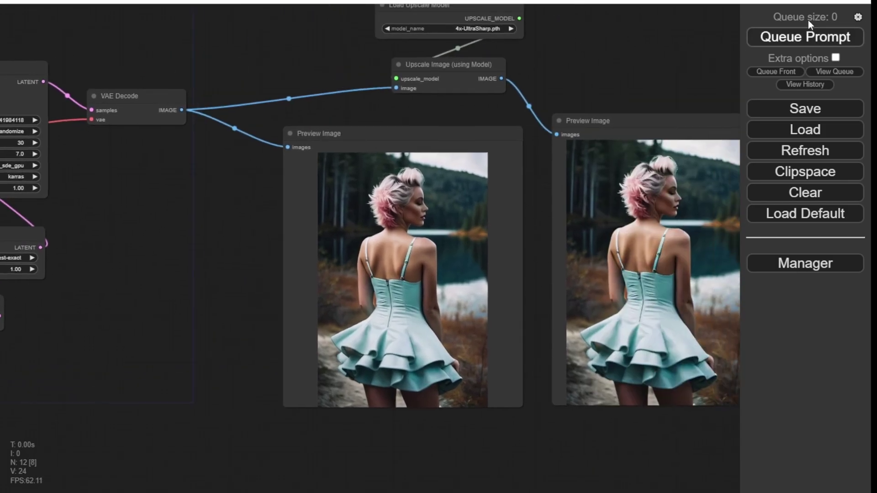
# Queue another run, then set the KSampler denoise to 0.5
pyautogui.click(808, 36)
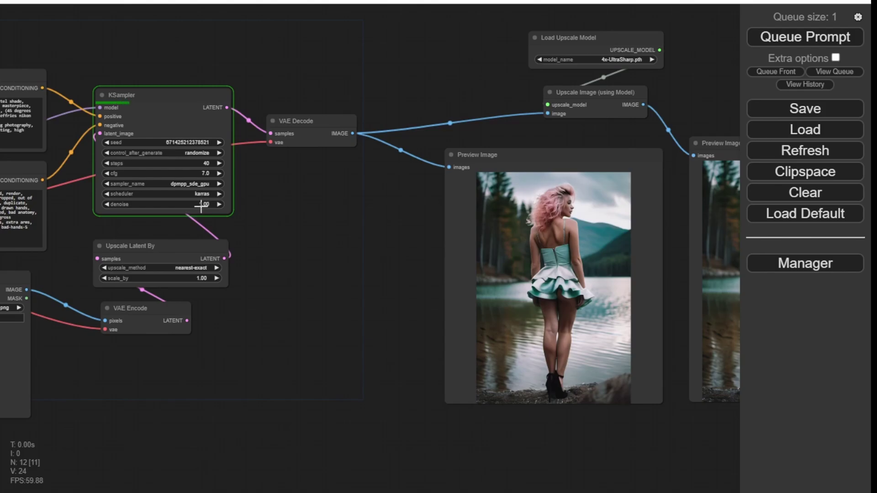
pyautogui.click(201, 204)
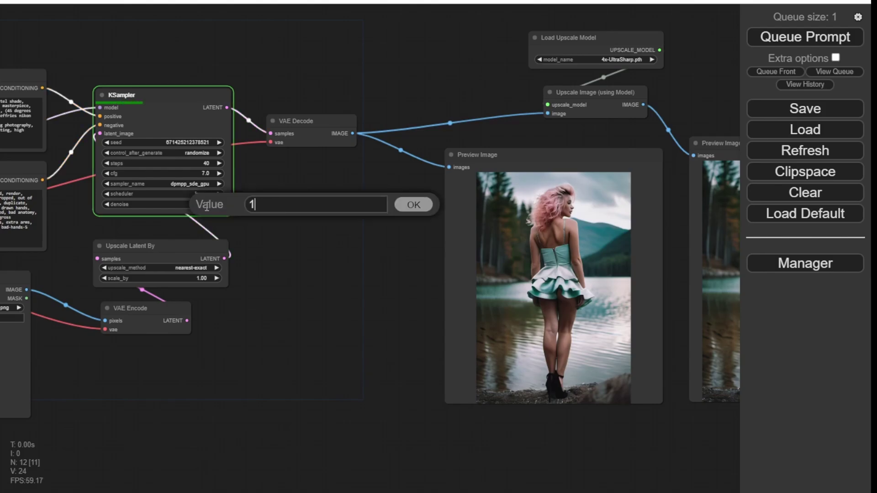
pyautogui.write('0.5')
pyautogui.press('Return')
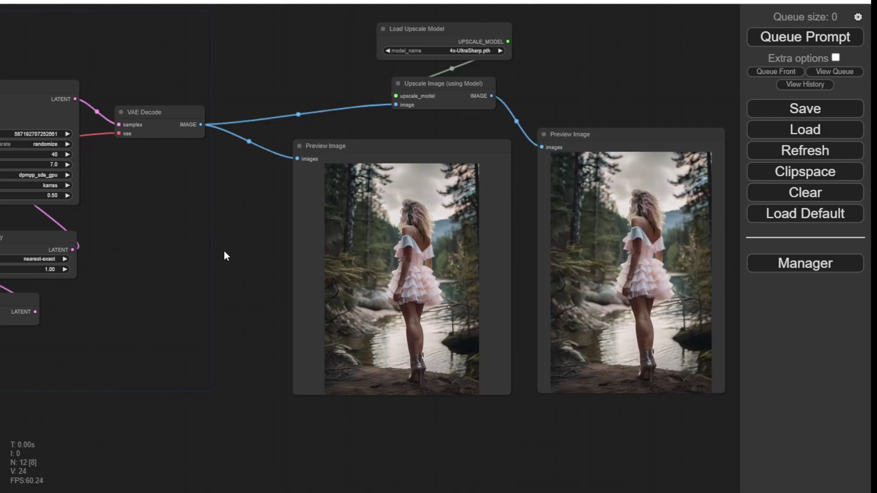
# Enlarge the Load Image node and place it beside the refined preview
pyautogui.moveTo(198, 270); pyautogui.dragTo(420, 147)
pyautogui.click(52, 146)
pyautogui.moveTo(52, 146); pyautogui.dragTo(410, 105)
pyautogui.moveTo(445, 64); pyautogui.dragTo(325, 95)
pyautogui.scroll(5, 325, 96)
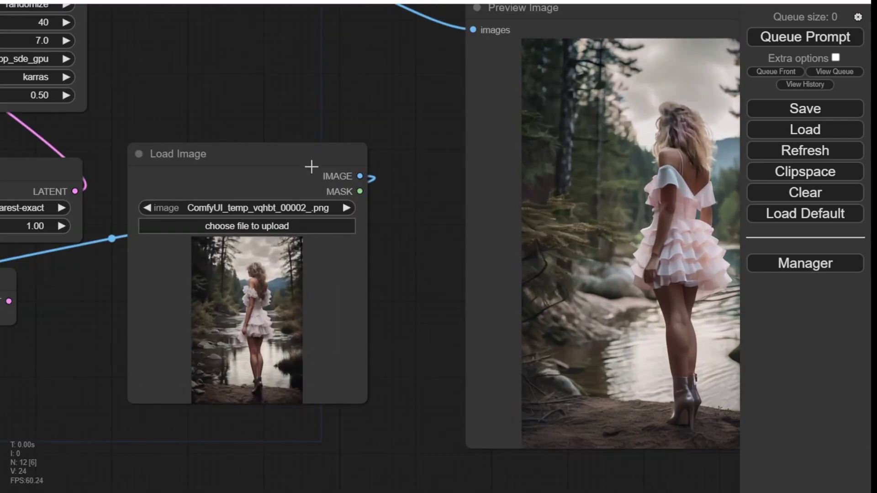
pyautogui.moveTo(367, 398); pyautogui.dragTo(375, 469)
pyautogui.moveTo(305, 155); pyautogui.dragTo(328, 10)
pyautogui.moveTo(397, 339); pyautogui.dragTo(439, 441)
pyautogui.moveTo(448, 337); pyautogui.dragTo(351, 386)
pyautogui.moveTo(239, 78); pyautogui.dragTo(215, 135)
# Arrange the view so the original, refined and upscaled images sit side by side
pyautogui.moveTo(329, 277); pyautogui.dragTo(221, 274)
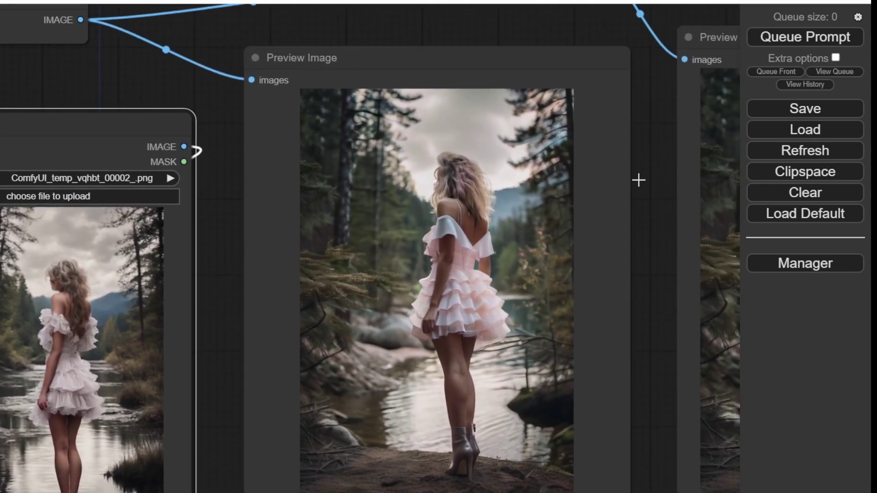
pyautogui.moveTo(640, 179); pyautogui.dragTo(612, 159)
pyautogui.scroll(3, 566, 197)
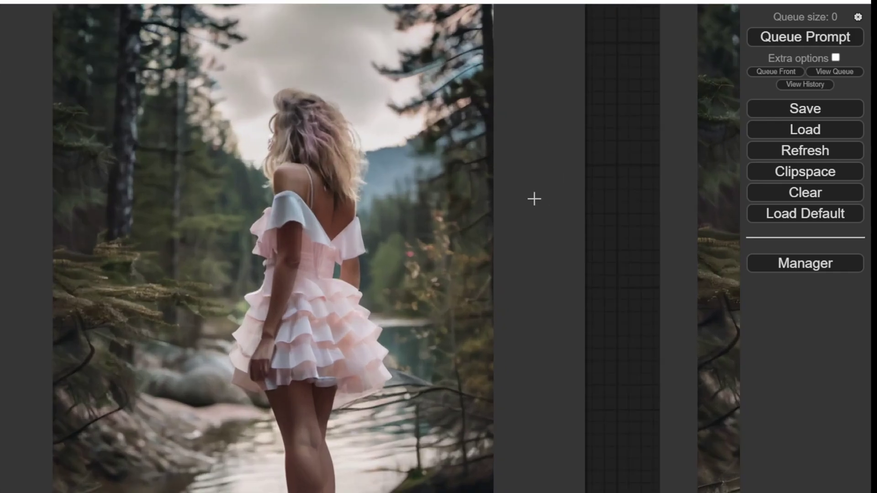
pyautogui.scroll(-2, 242, 106)
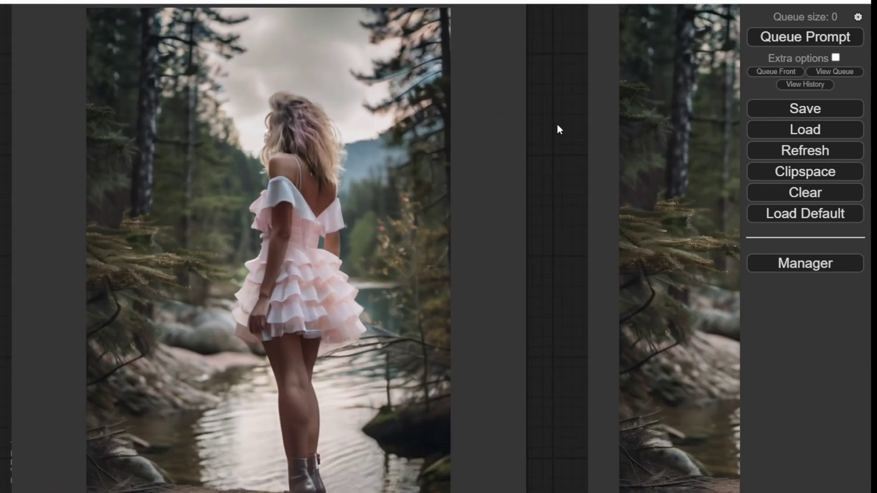
pyautogui.scroll(-1, 555, 132)
pyautogui.moveTo(551, 132); pyautogui.dragTo(133, 170)
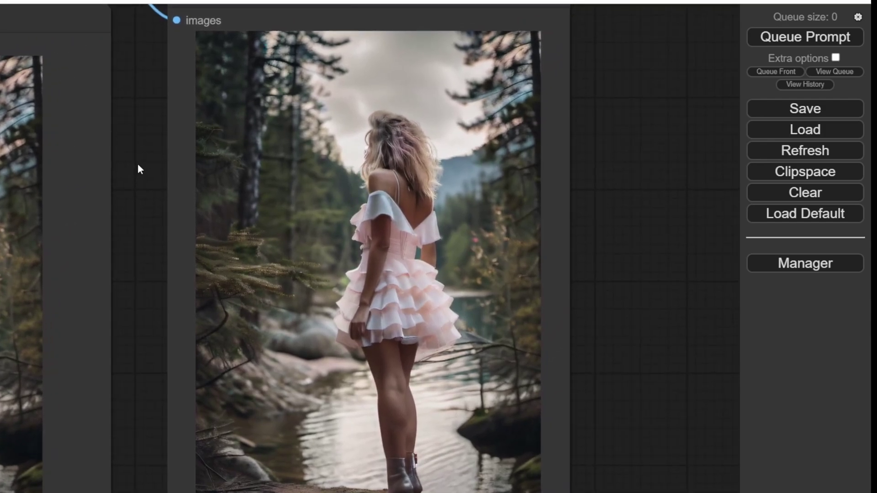
pyautogui.scroll(-2, 140, 168)
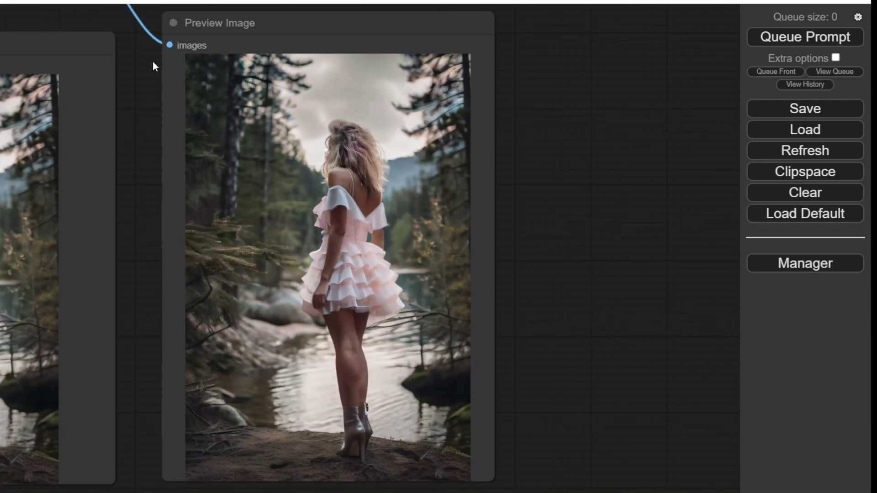
pyautogui.moveTo(539, 230); pyautogui.dragTo(689, 200)
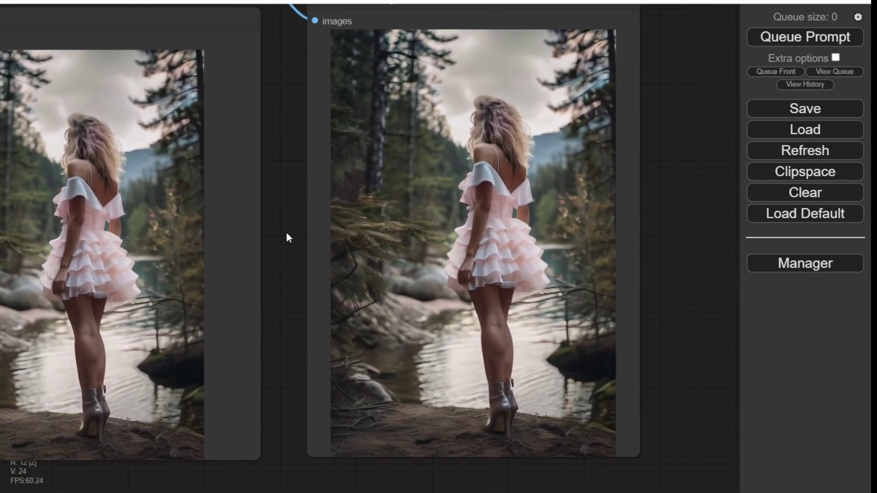
pyautogui.moveTo(287, 234); pyautogui.dragTo(667, 278)
pyautogui.scroll(-2, 386, 290)
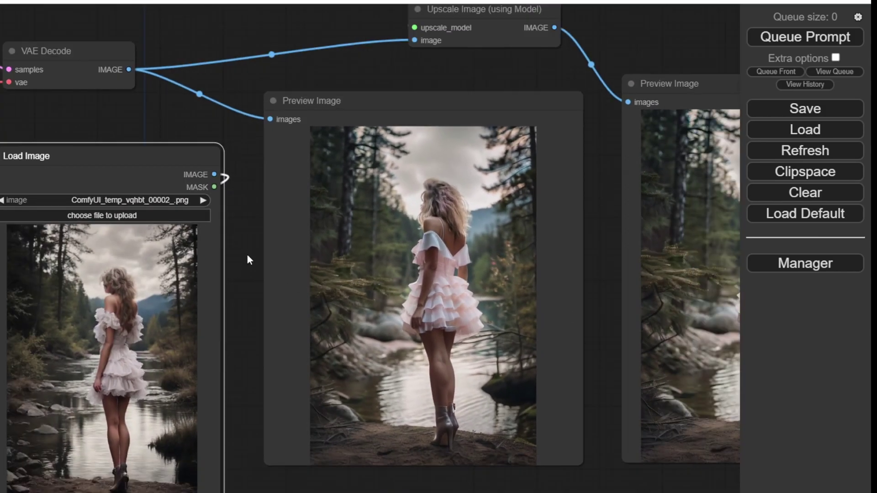
# Queue another run and zoom over the white-dress refinement and its upscale beside the original
pyautogui.click(805, 37)
pyautogui.scroll(-4, 242, 146)
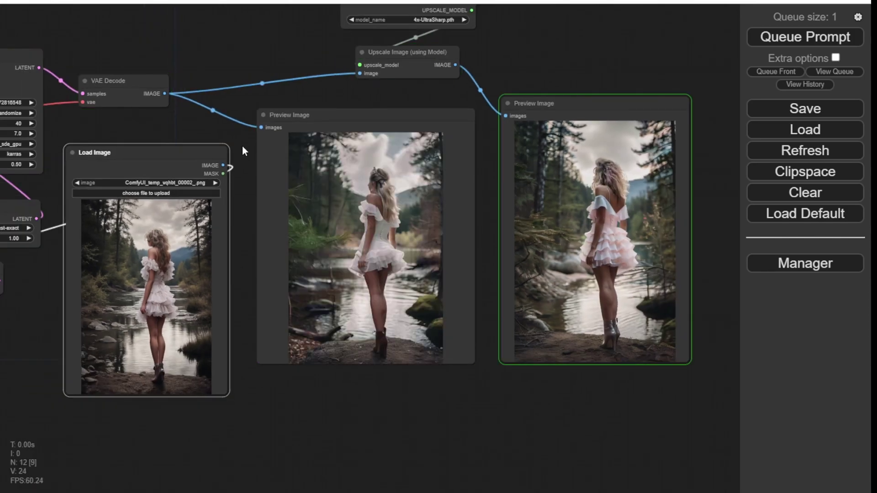
pyautogui.scroll(6, 323, 254)
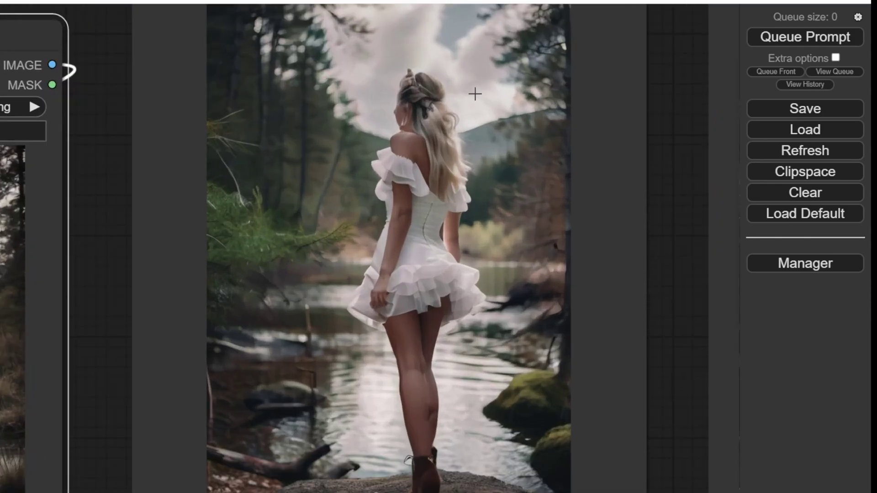
pyautogui.scroll(-2, 475, 94)
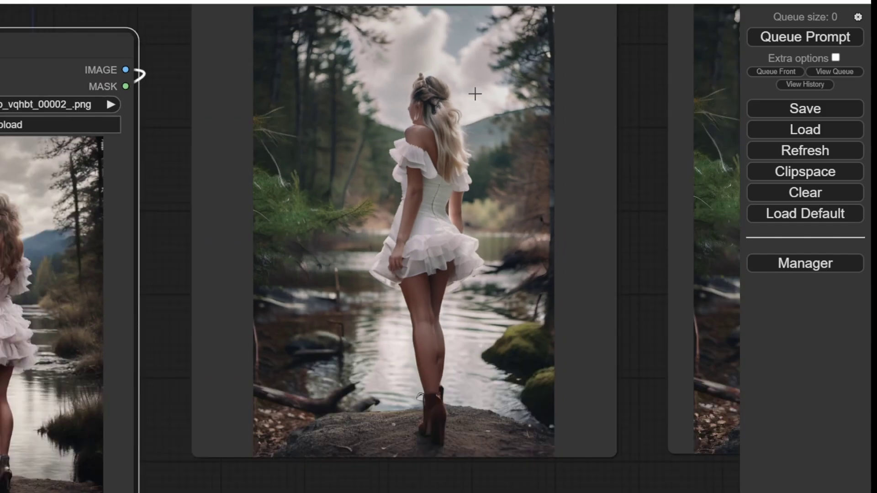
pyautogui.scroll(-3, 164, 146)
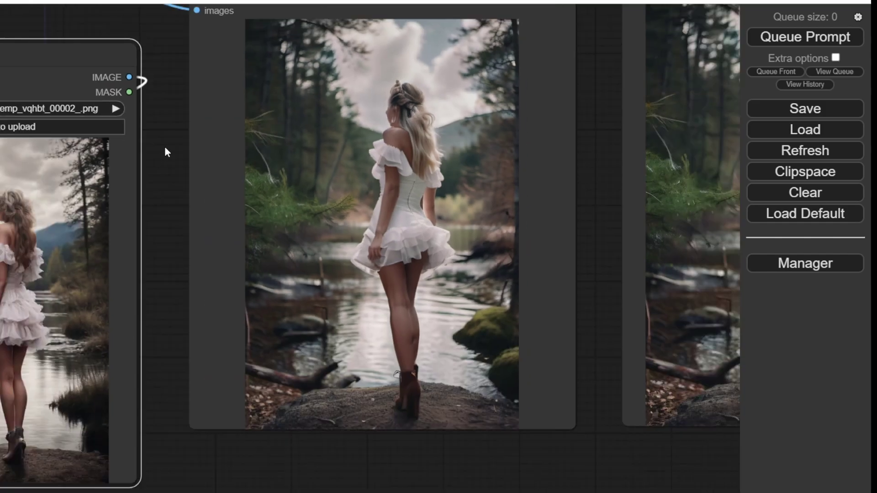